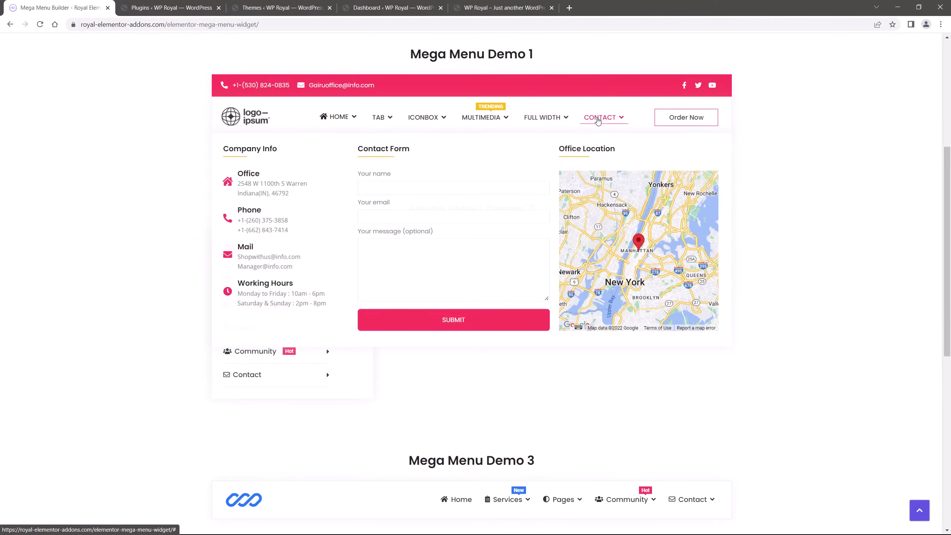
# - Scroll through the demo page to preview its mega menu examples
pyautogui.scroll(-1, 620, 176)
pyautogui.scroll(-6, 584, 165)
pyautogui.scroll(3, 479, 179)
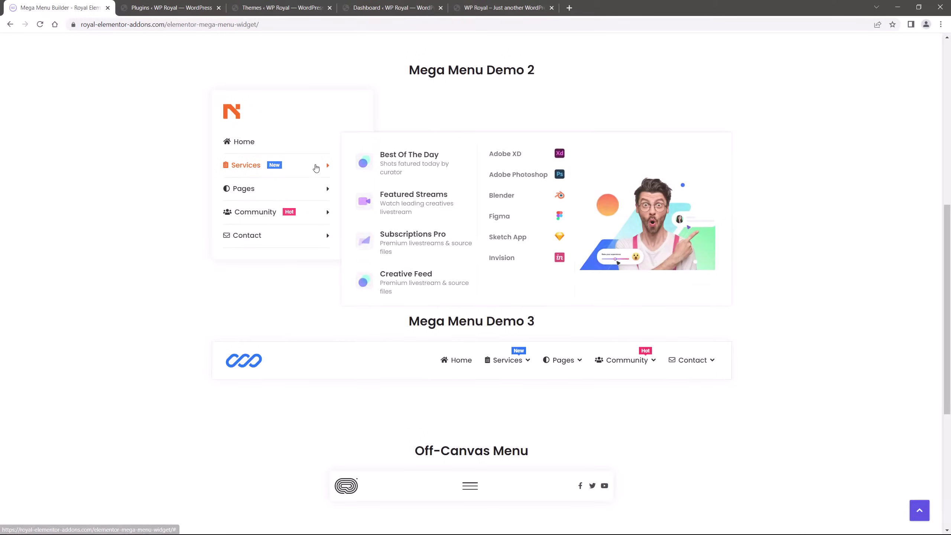
pyautogui.scroll(-3, 356, 255)
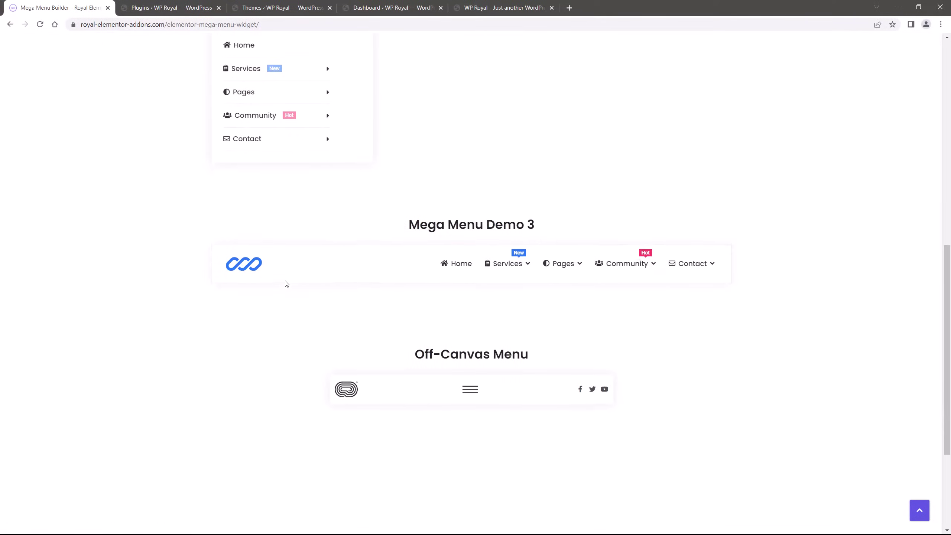
pyautogui.scroll(-2, 409, 240)
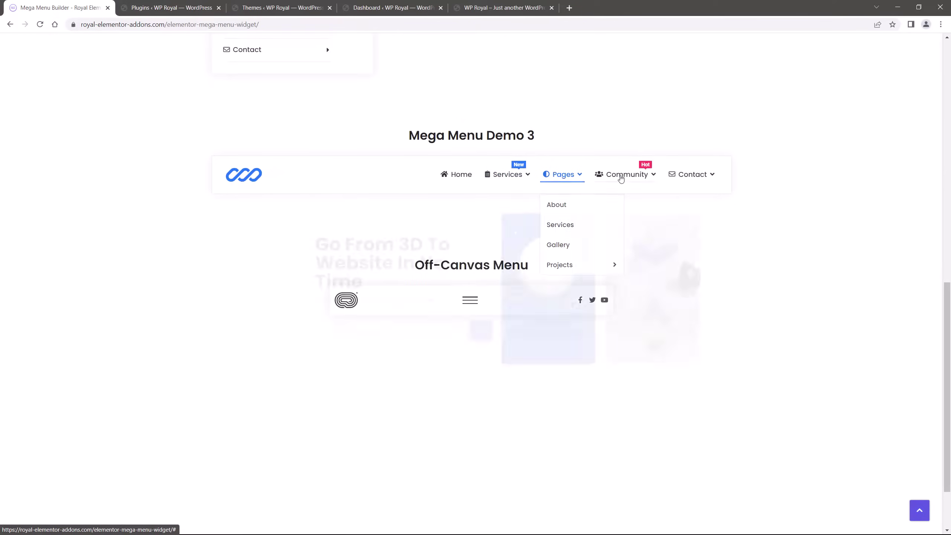
pyautogui.scroll(-2, 783, 215)
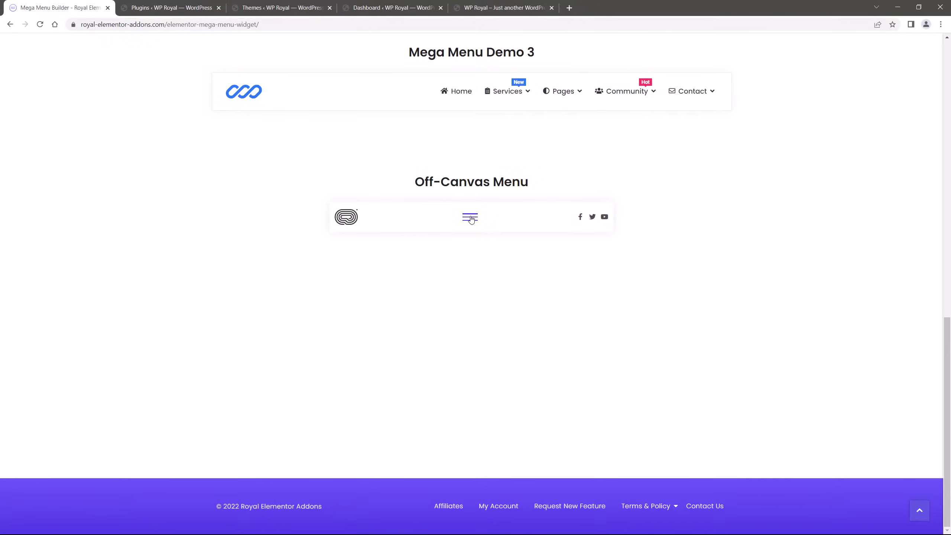
# - Try the off-canvas menu's Services submenu and Back, then close the Mega Menu Builder demo
pyautogui.click(474, 217)
pyautogui.click(824, 112)
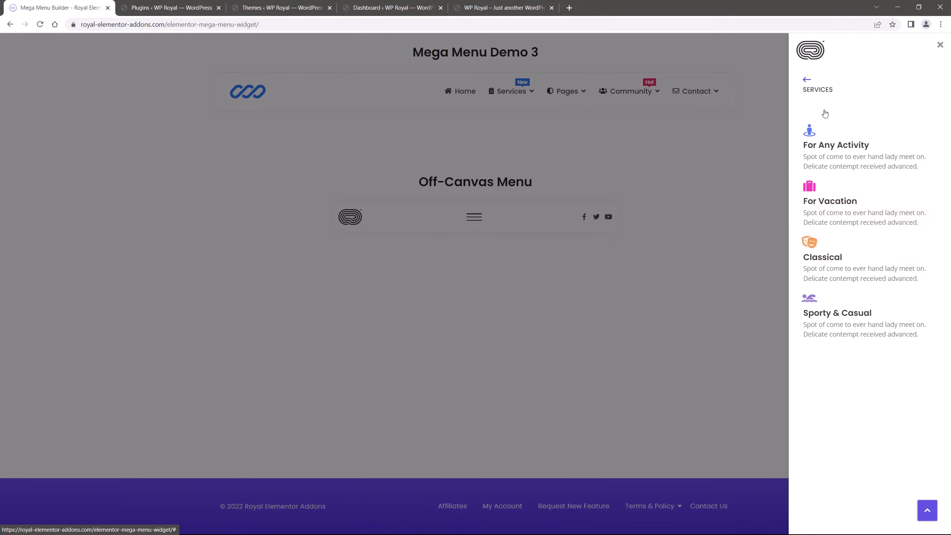
pyautogui.click(806, 79)
pyautogui.click(940, 44)
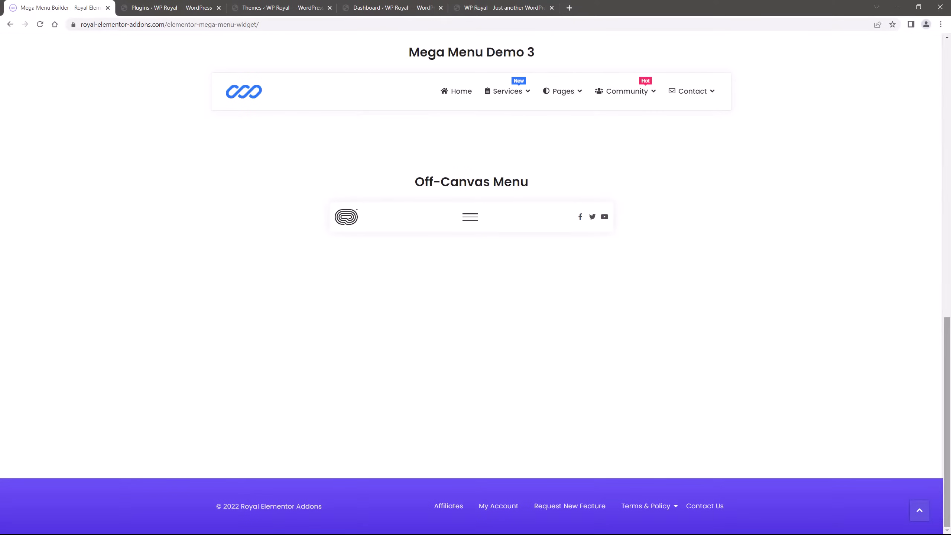
pyautogui.click(920, 510)
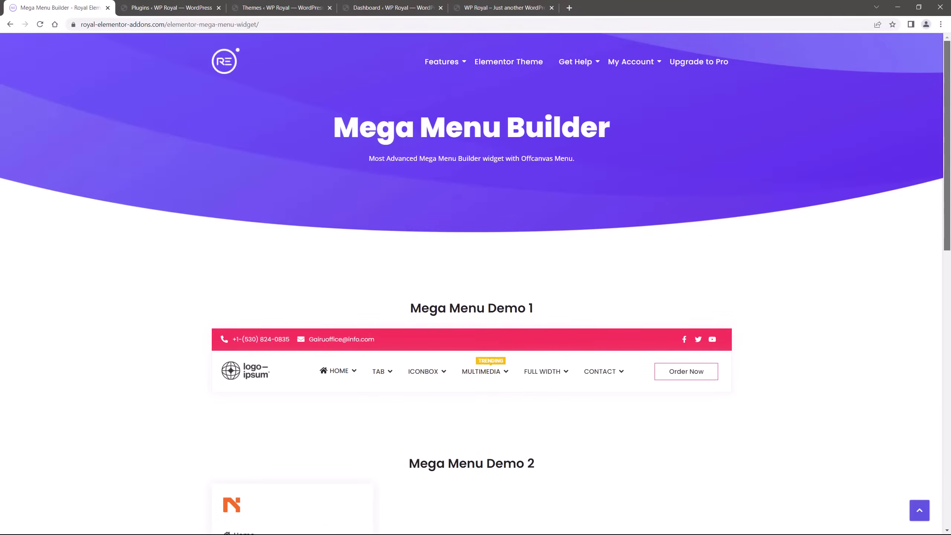
pyautogui.click(108, 8)
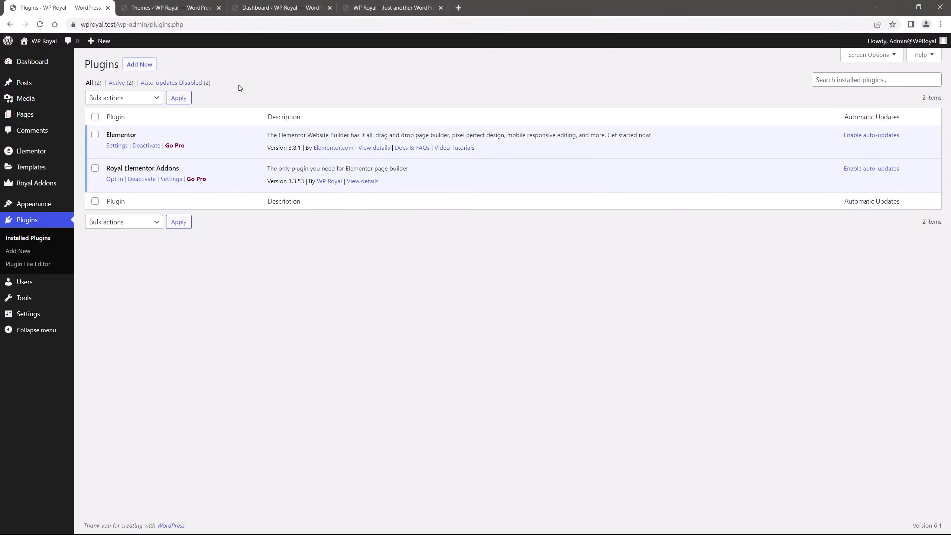
# - Close the Plugins and Themes tabs, look over the WP Royal front page, then go to the Dashboard
pyautogui.click(107, 8)
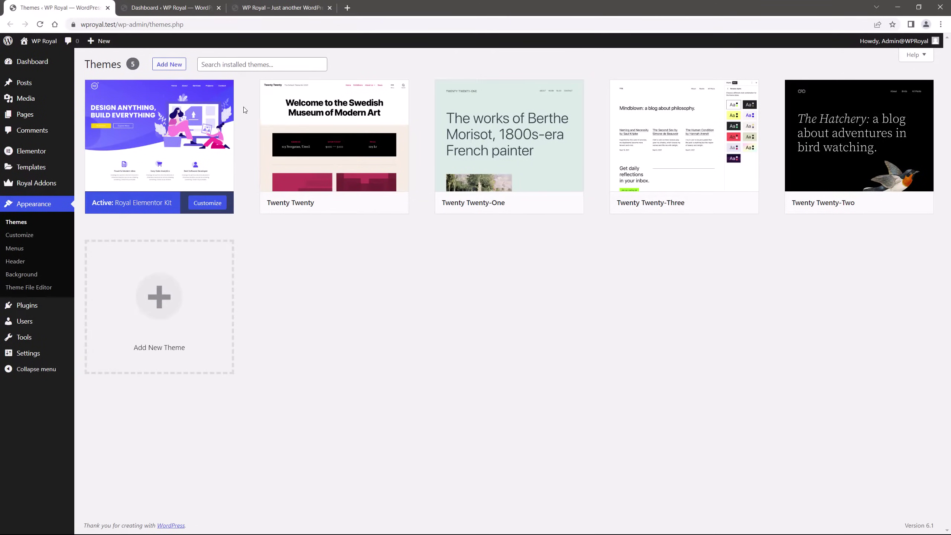
pyautogui.click(107, 7)
pyautogui.click(150, 6)
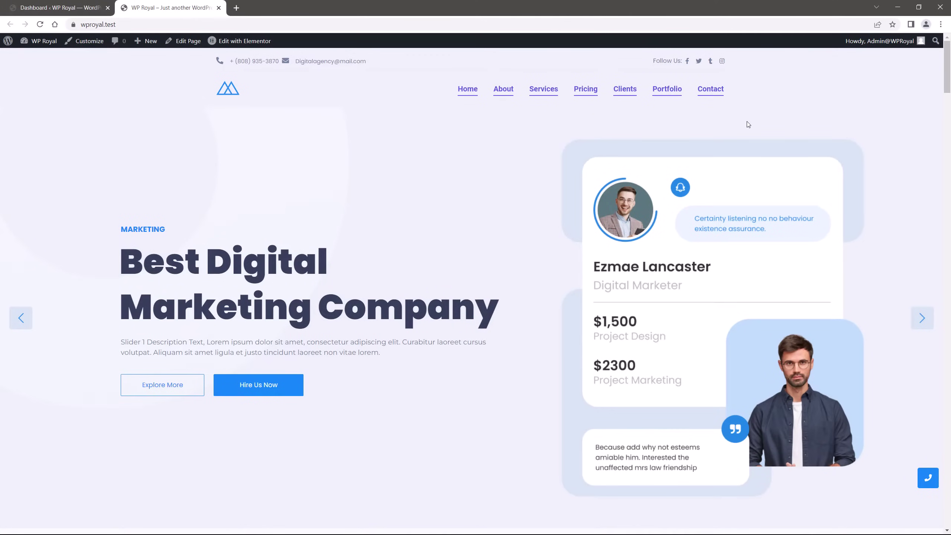
pyautogui.scroll(-5, 674, 127)
pyautogui.scroll(5, 549, 131)
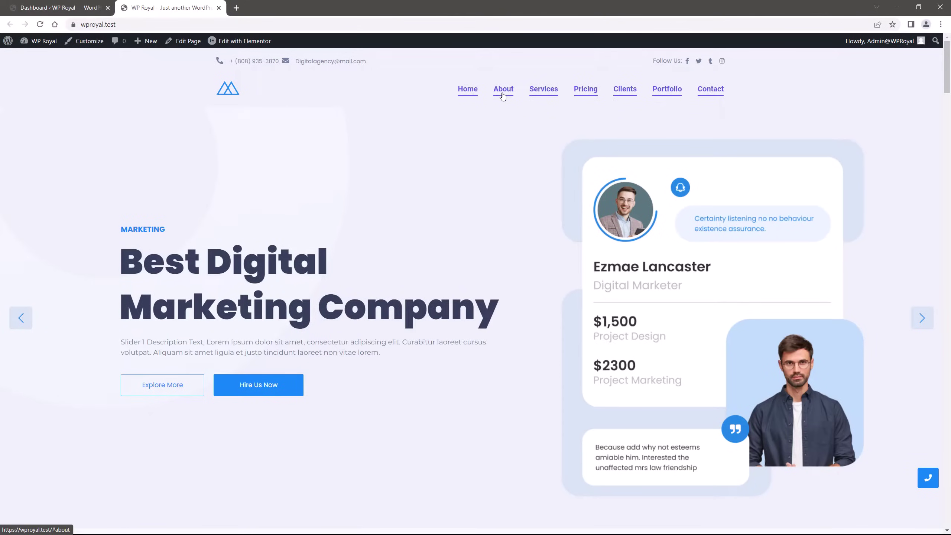
pyautogui.click(75, 7)
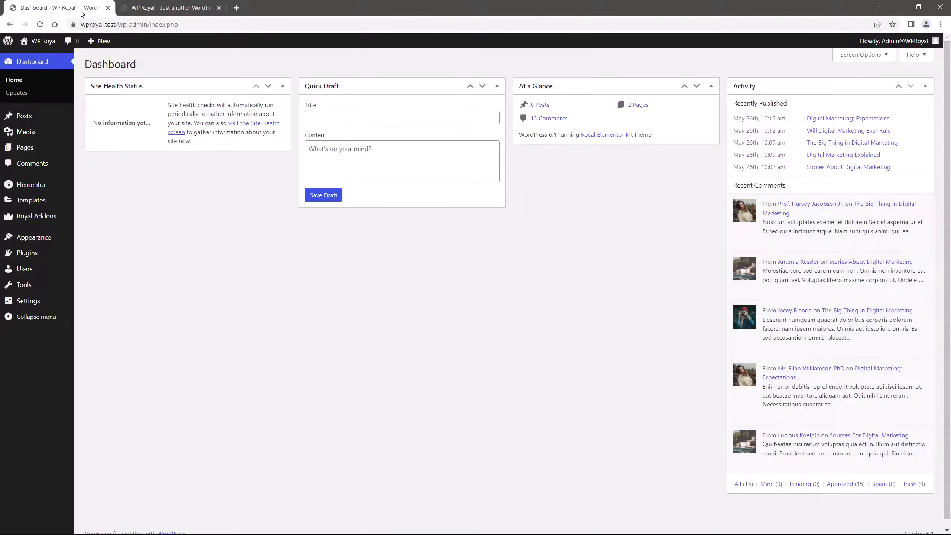
pyautogui.moveTo(34, 237)
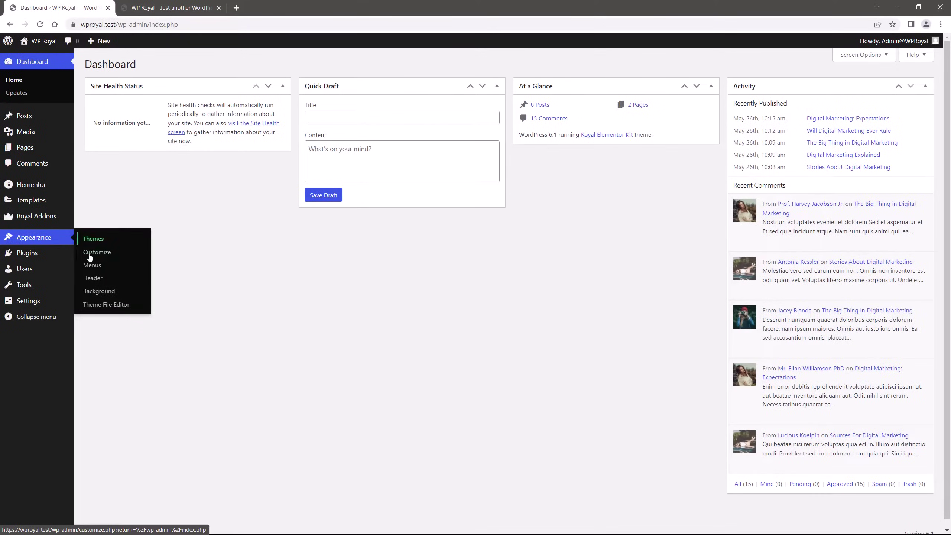
# - In Appearance > Menus, nest Services under About and revert it, then open About's Mega Menu settings
pyautogui.click(92, 266)
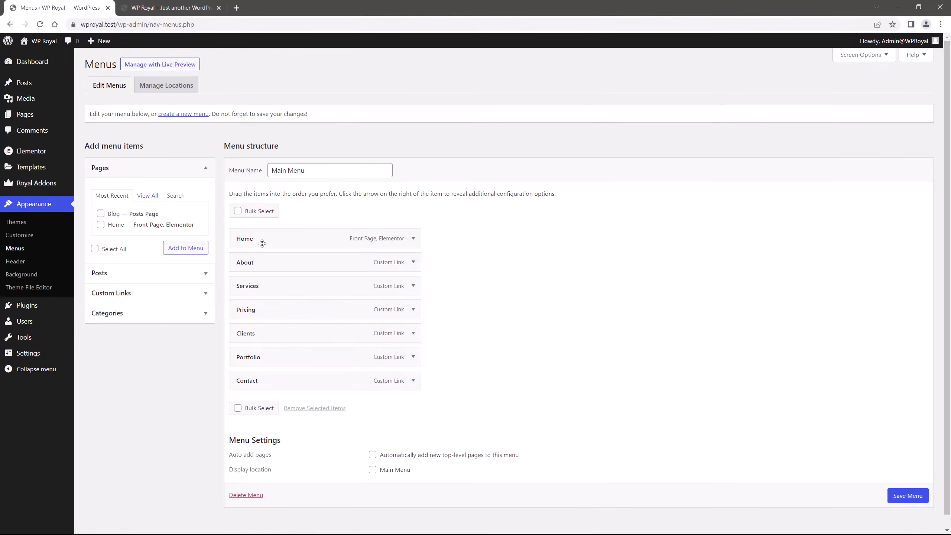
pyautogui.scroll(-1, 527, 259)
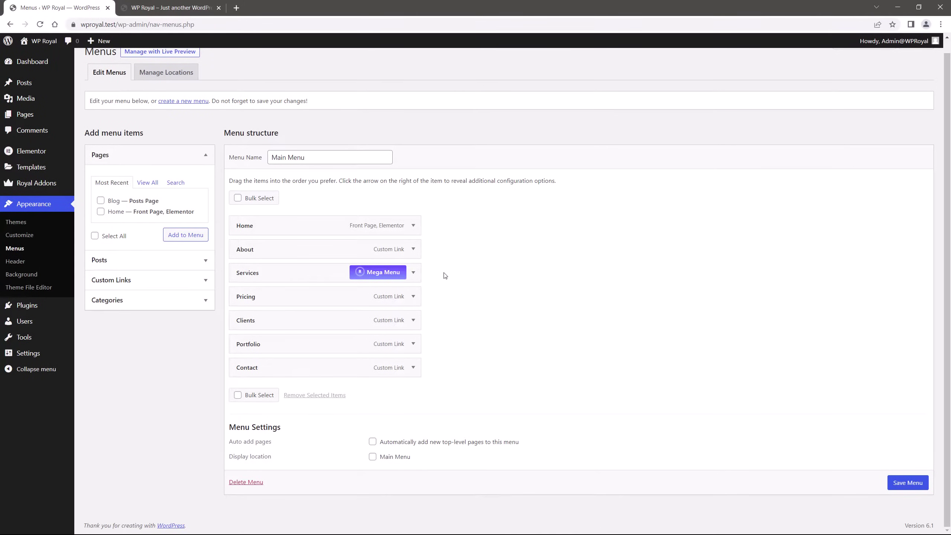
pyautogui.moveTo(271, 276); pyautogui.dragTo(291, 274)
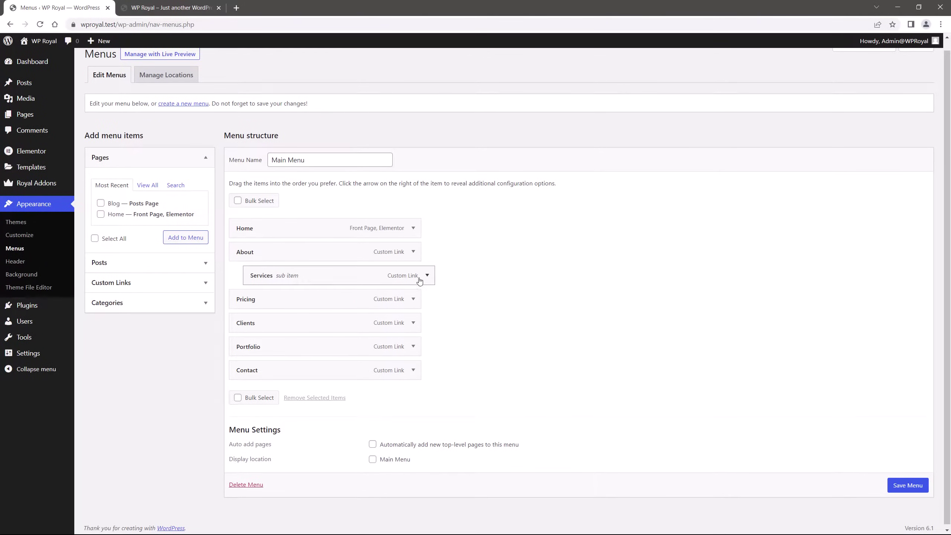
pyautogui.moveTo(325, 252)
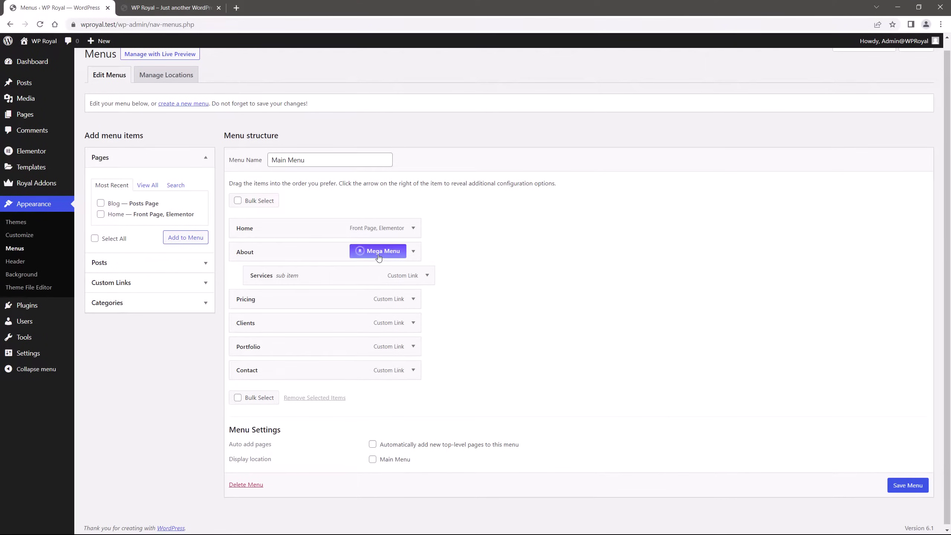
pyautogui.moveTo(365, 276); pyautogui.dragTo(350, 276)
pyautogui.click(386, 252)
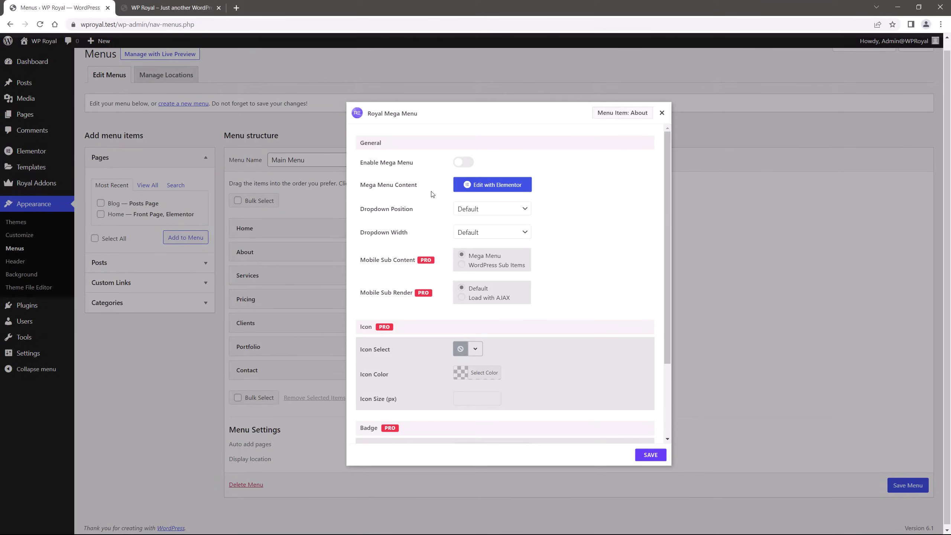
# - Switch on Enable Mega Menu for the Main Menu's About item
pyautogui.scroll(-3, 587, 202)
pyautogui.scroll(3, 588, 206)
pyautogui.click(467, 163)
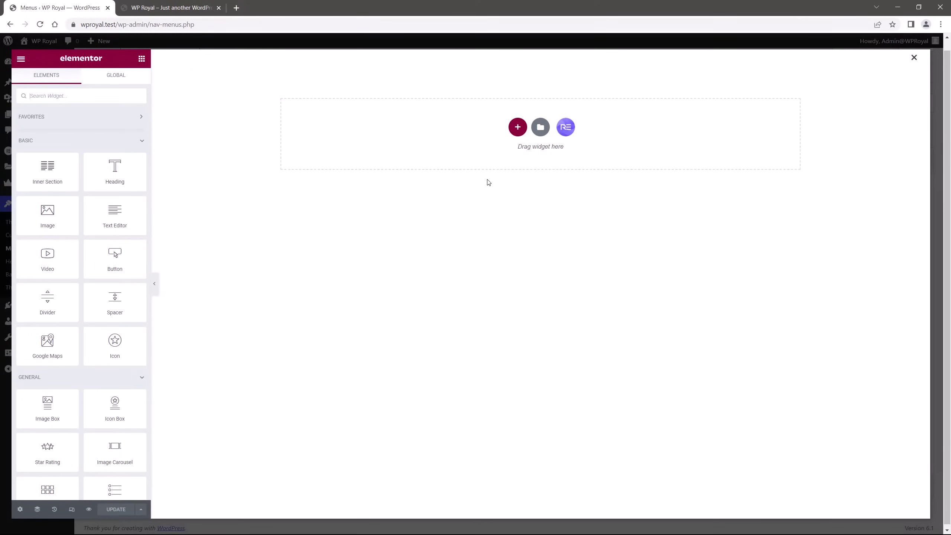
# - Add a three-column section and place a Feature List in the first column
pyautogui.click(516, 129)
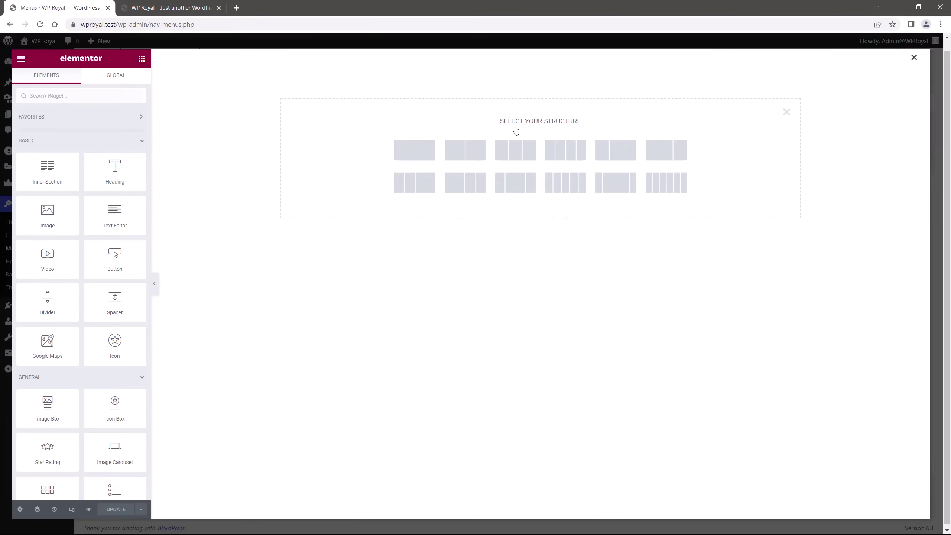
pyautogui.click(516, 149)
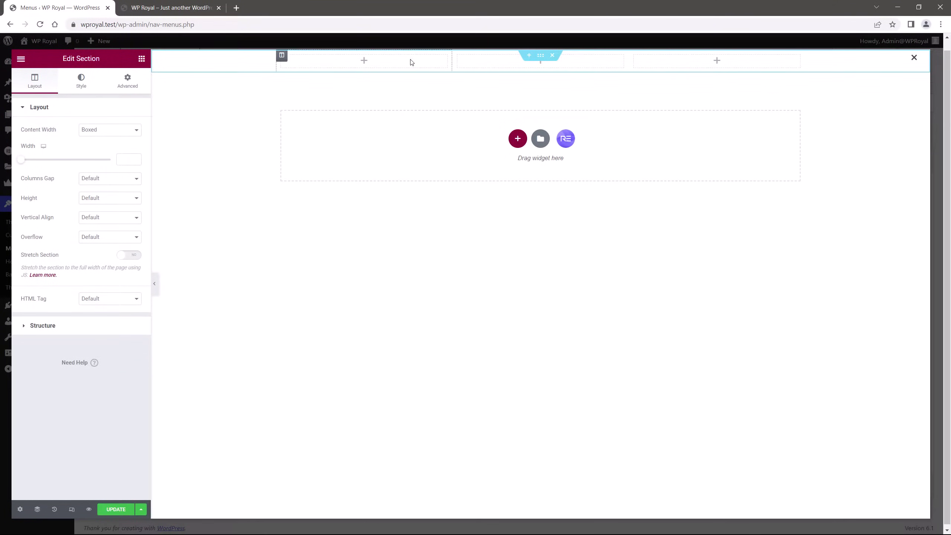
pyautogui.click(142, 59)
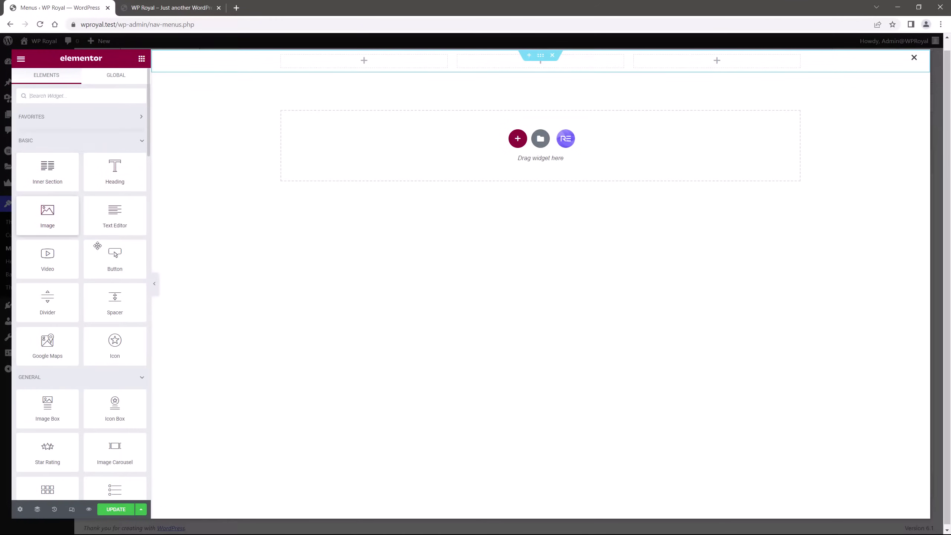
pyautogui.scroll(-8, 110, 306)
pyautogui.scroll(-2, 109, 304)
pyautogui.scroll(-6, 109, 296)
pyautogui.scroll(-4, 109, 288)
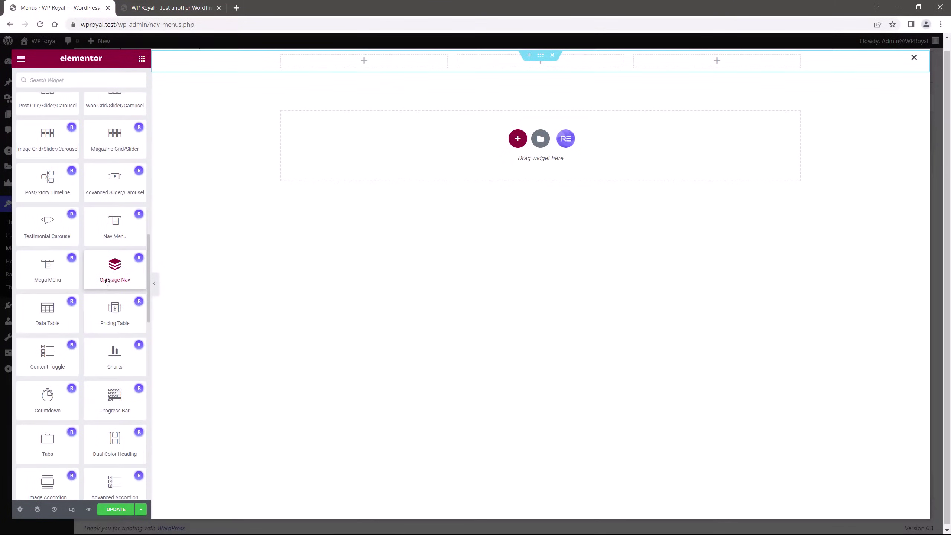
pyautogui.scroll(-3, 109, 285)
pyautogui.scroll(-1, 108, 283)
pyautogui.scroll(-2, 107, 282)
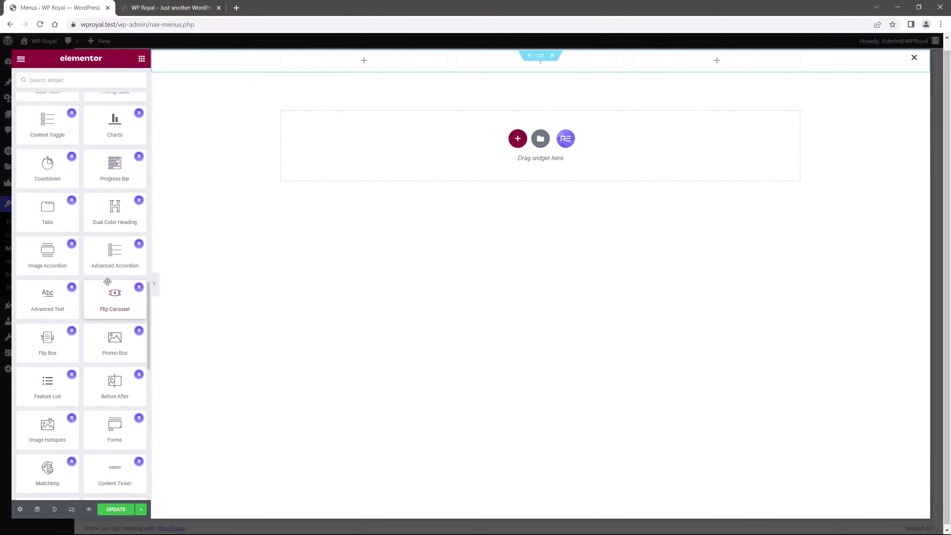
pyautogui.moveTo(48, 386)
pyautogui.mouseDown()
pyautogui.moveTo(349, 80)
pyautogui.moveTo(348, 64)
pyautogui.mouseUp()
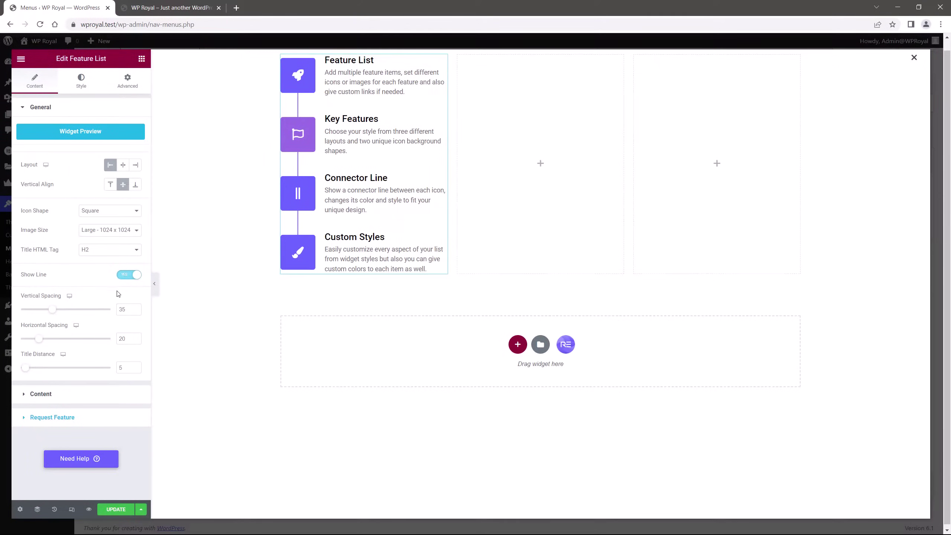
# - Place a Taxonomy List widget in the middle column
pyautogui.click(142, 59)
pyautogui.scroll(-5, 79, 243)
pyautogui.scroll(-3, 79, 243)
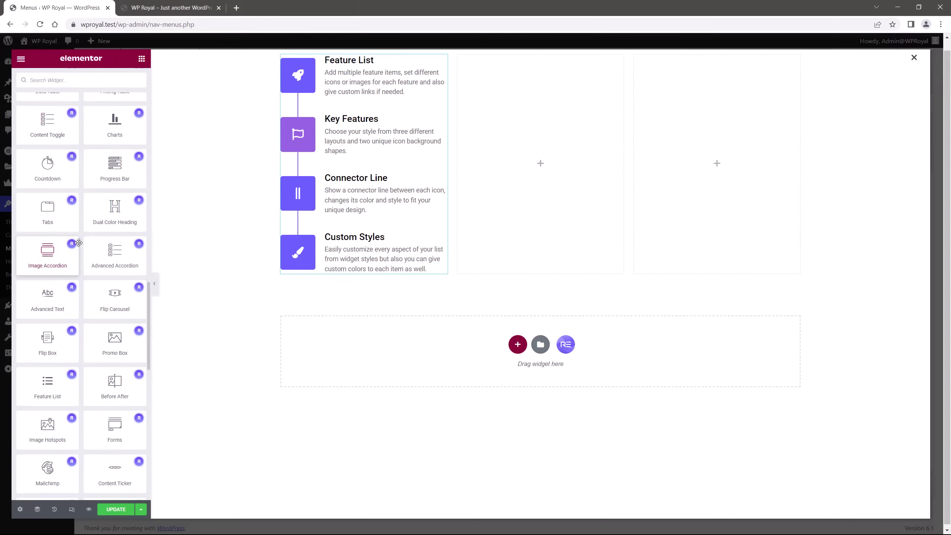
pyautogui.scroll(-4, 79, 242)
pyautogui.scroll(-4, 79, 243)
pyautogui.scroll(-2, 78, 243)
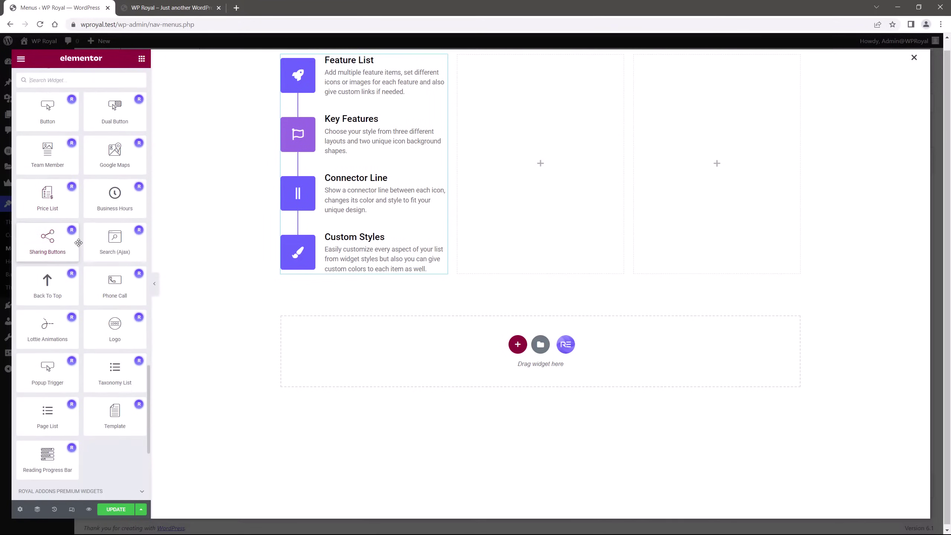
pyautogui.moveTo(115, 374); pyautogui.dragTo(535, 165)
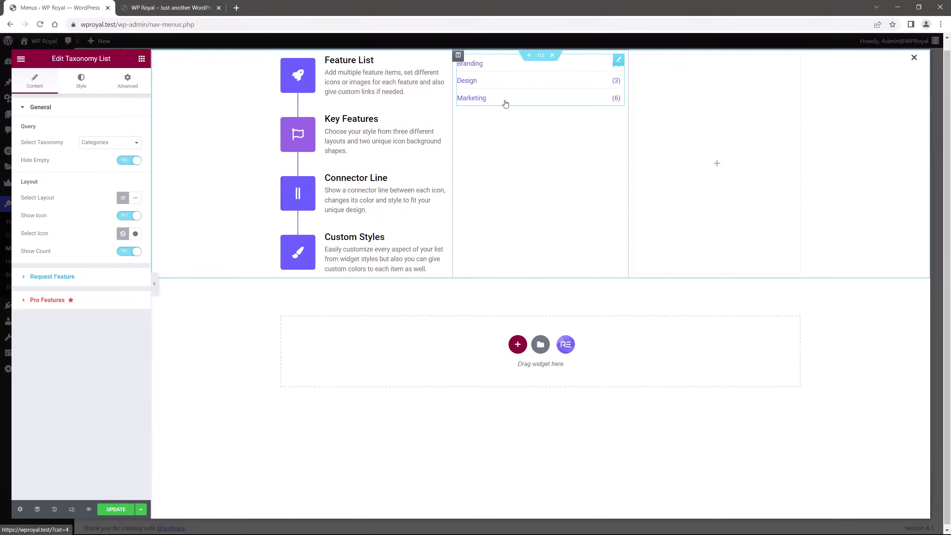
pyautogui.click(142, 58)
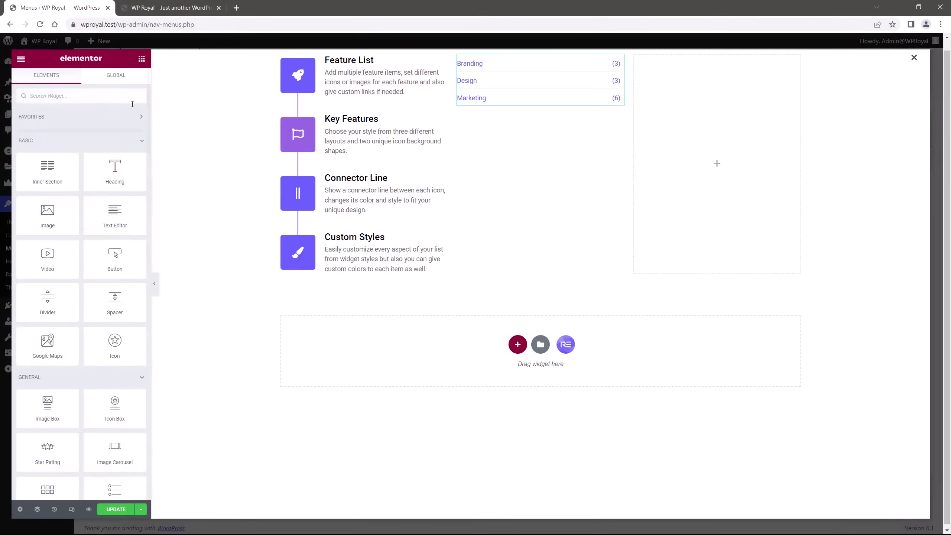
# - Add a Page List widget to the third mega menu column
pyautogui.scroll(-5, 92, 241)
pyautogui.scroll(-5, 92, 242)
pyautogui.scroll(-5, 91, 242)
pyautogui.scroll(-3, 91, 242)
pyautogui.scroll(-5, 92, 241)
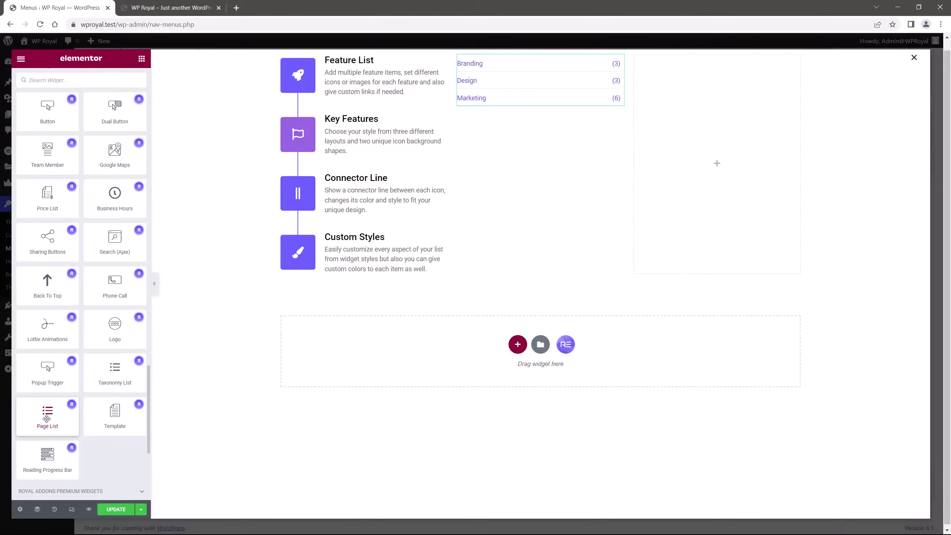
pyautogui.moveTo(44, 419)
pyautogui.mouseDown()
pyautogui.moveTo(554, 295)
pyautogui.moveTo(688, 112)
pyautogui.mouseUp()
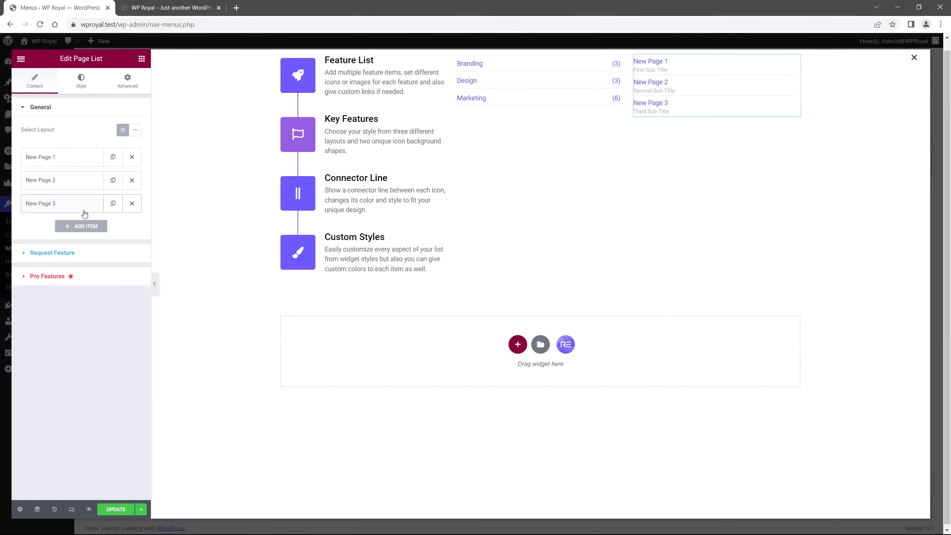
# - Link New Page 1 to the Home page and turn off Open In New Page
pyautogui.click(79, 161)
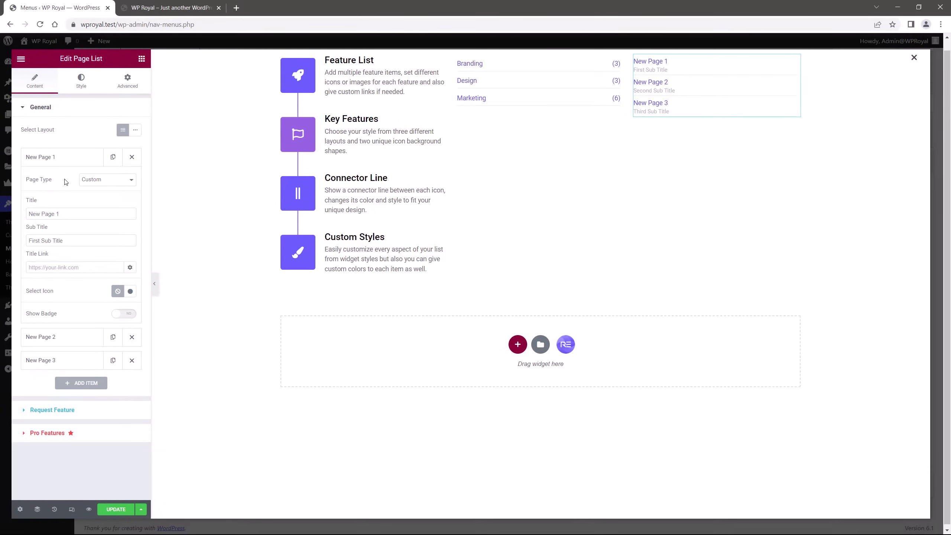
pyautogui.click(103, 180)
pyautogui.click(93, 189)
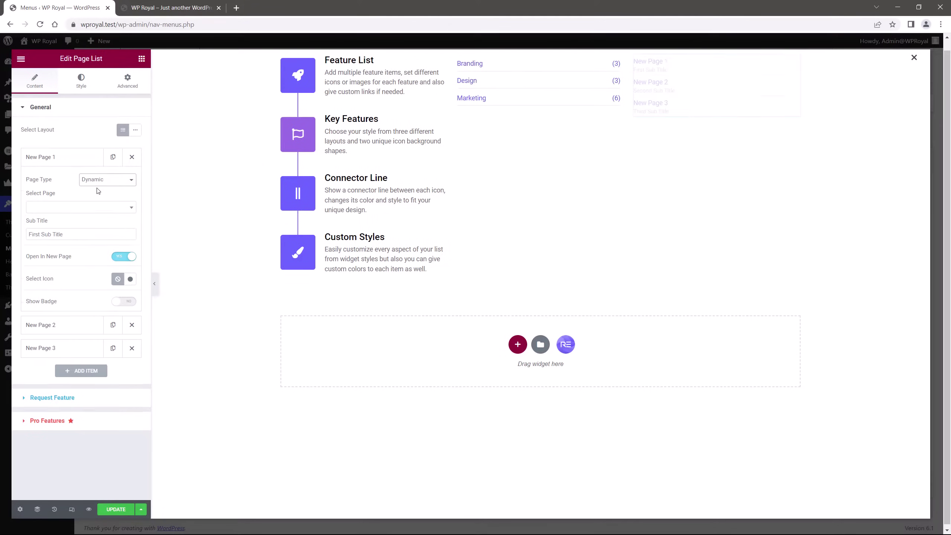
pyautogui.click(88, 209)
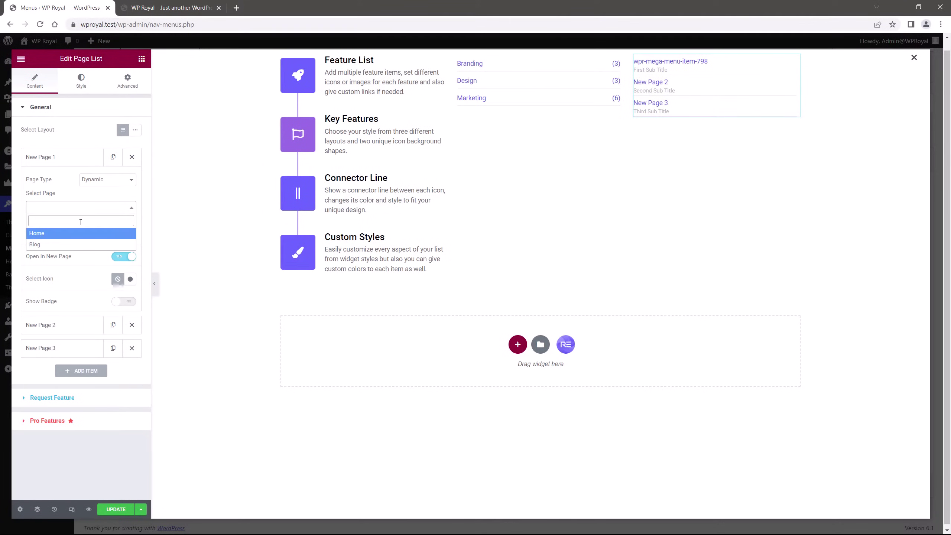
pyautogui.click(79, 234)
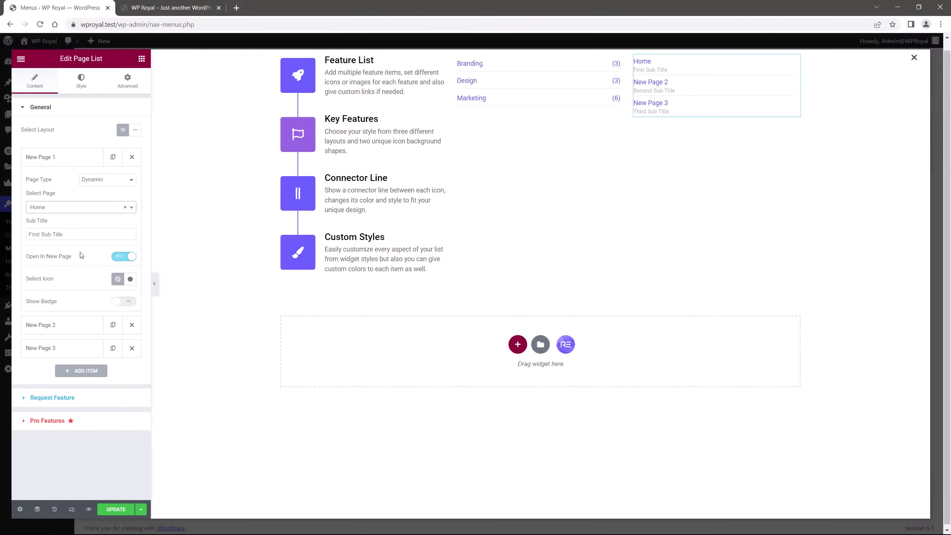
pyautogui.click(119, 257)
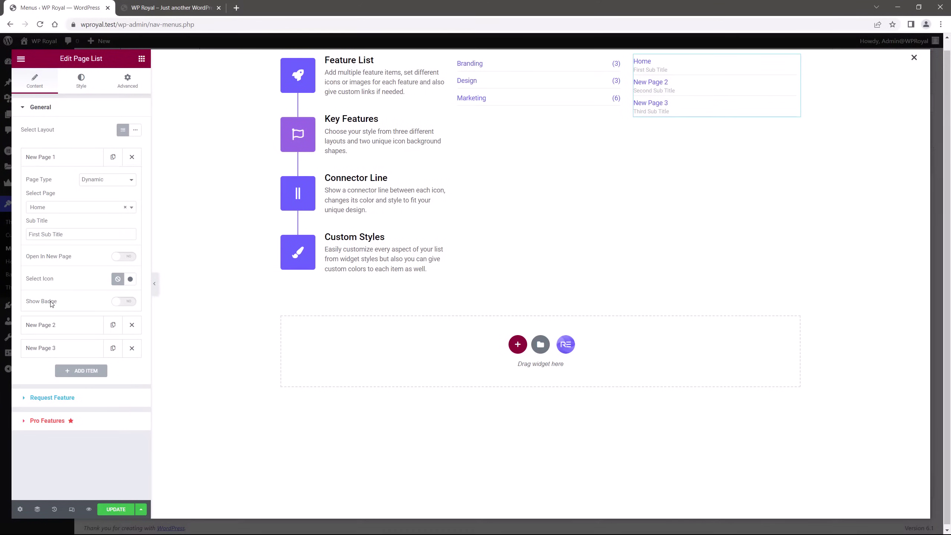
# - Give the Home entry a 'News' badge and Home icon, then save and close the editor
pyautogui.click(127, 302)
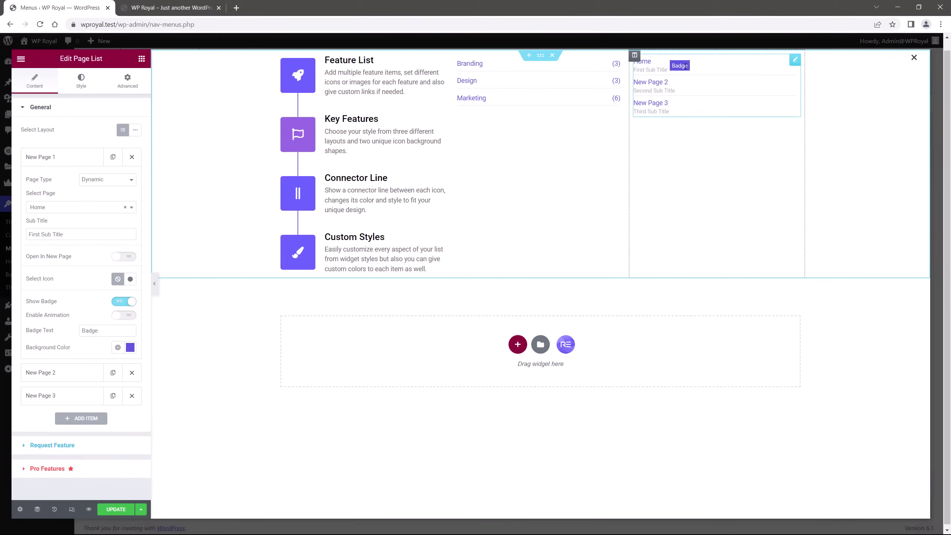
pyautogui.doubleClick(85, 331)
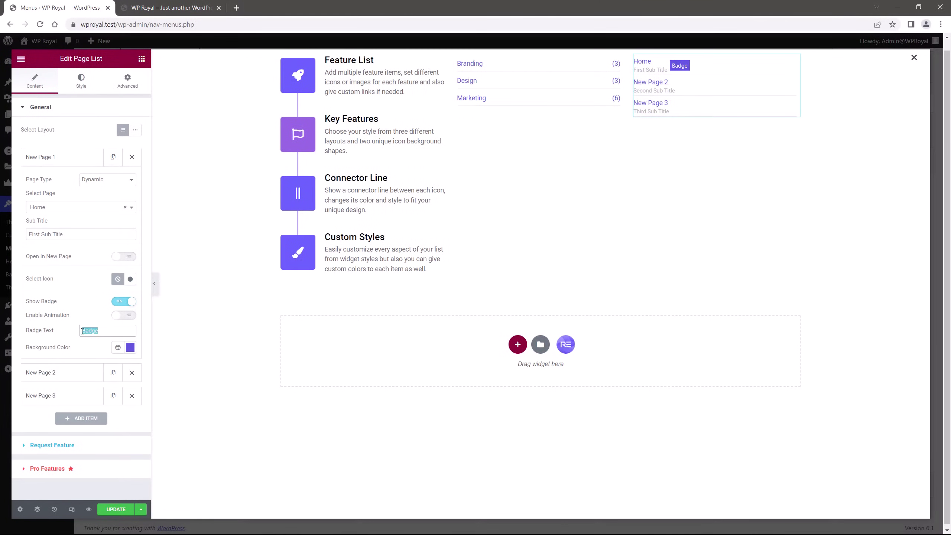
pyautogui.write('News')
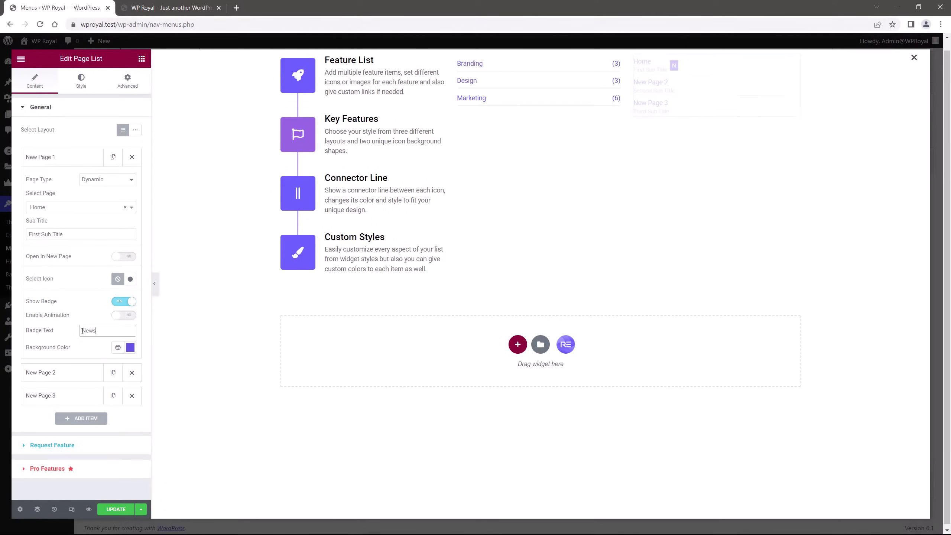
pyautogui.click(130, 279)
pyautogui.write('Home')
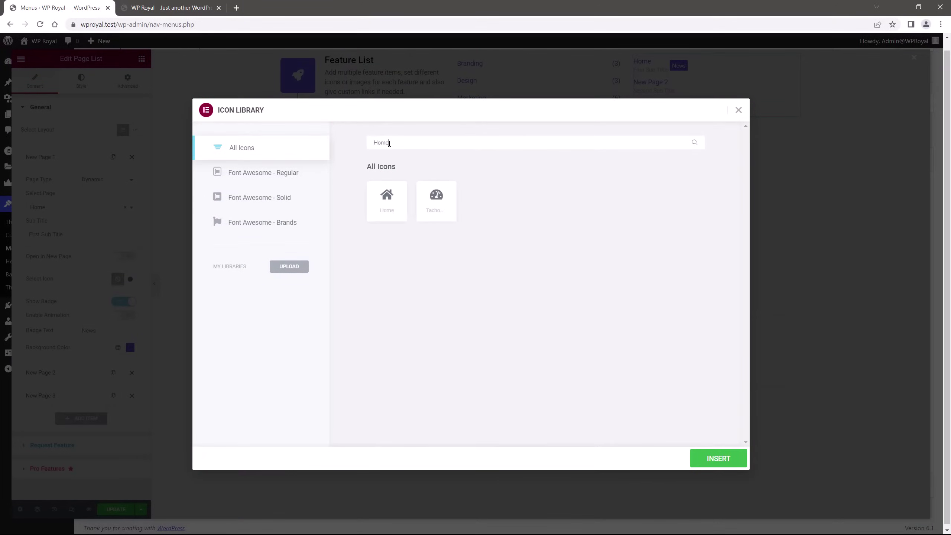
pyautogui.click(393, 198)
pyautogui.click(718, 459)
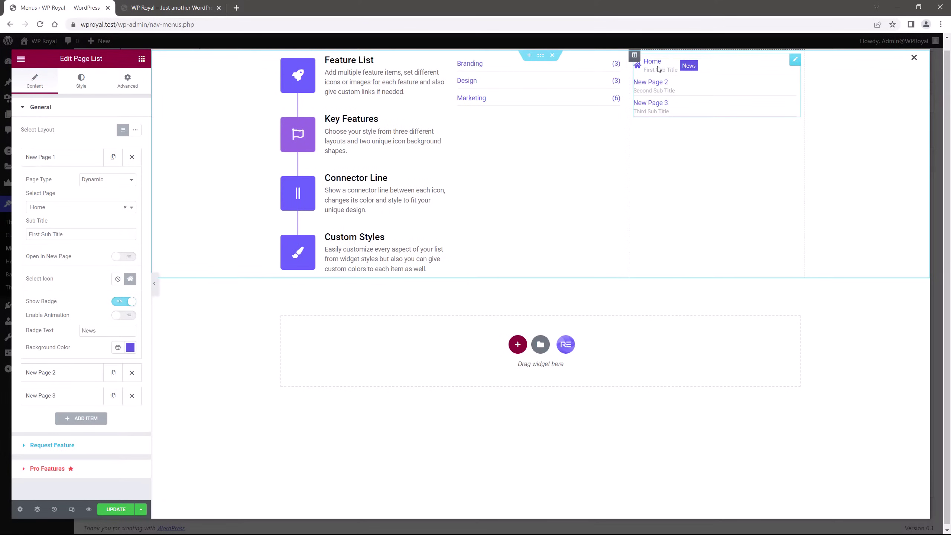
pyautogui.hotkey('ctrl', 's')
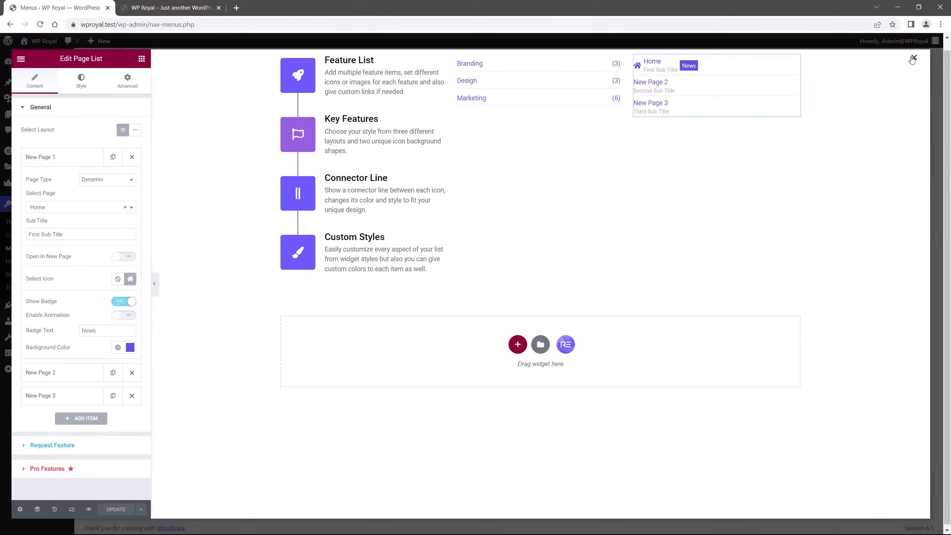
pyautogui.click(914, 59)
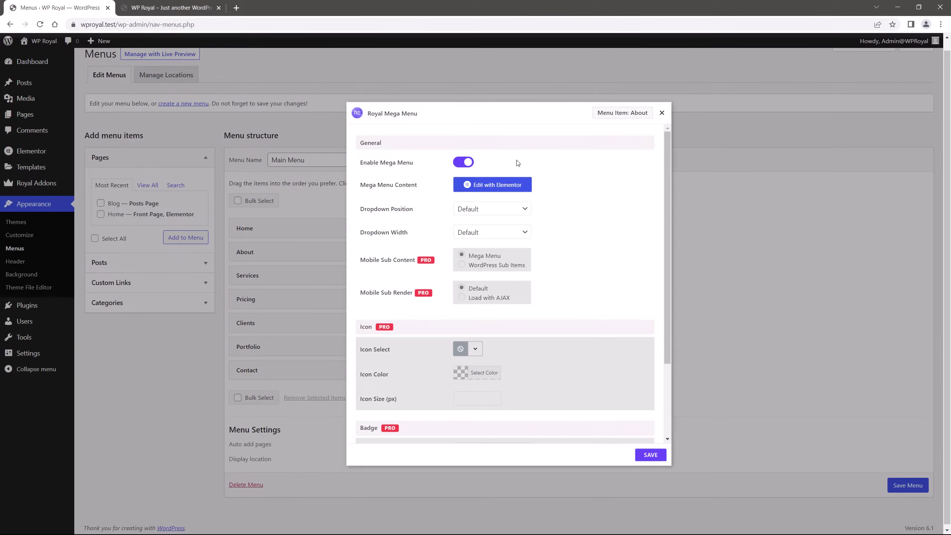
# - Save About's Royal Mega Menu settings and reload the live homepage to check them
pyautogui.click(651, 455)
pyautogui.click(184, 8)
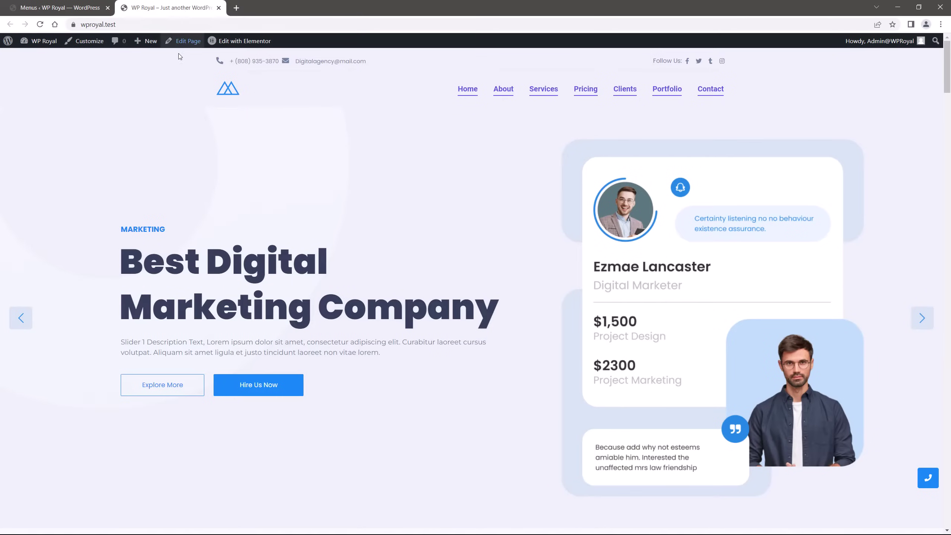
pyautogui.click(41, 24)
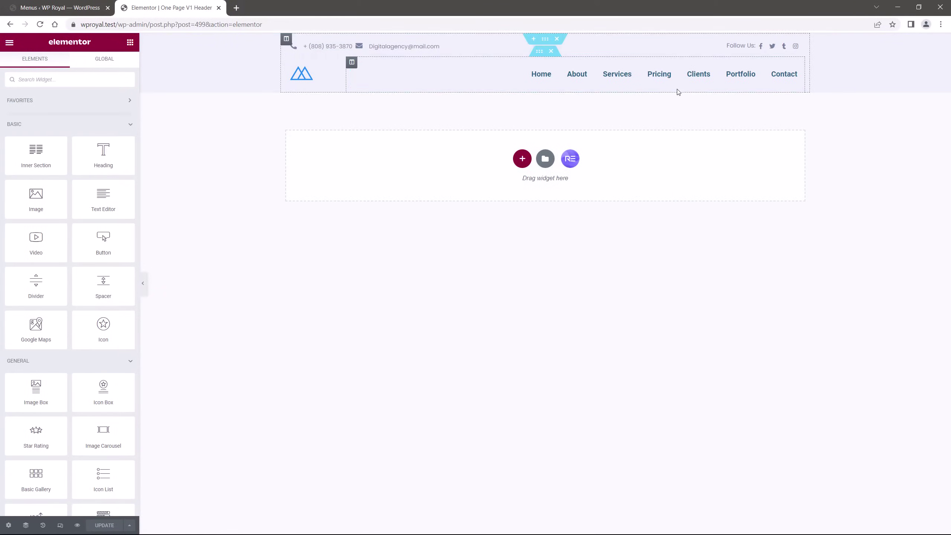
# - Delete the header's old Nav Menu widget
pyautogui.click(795, 69)
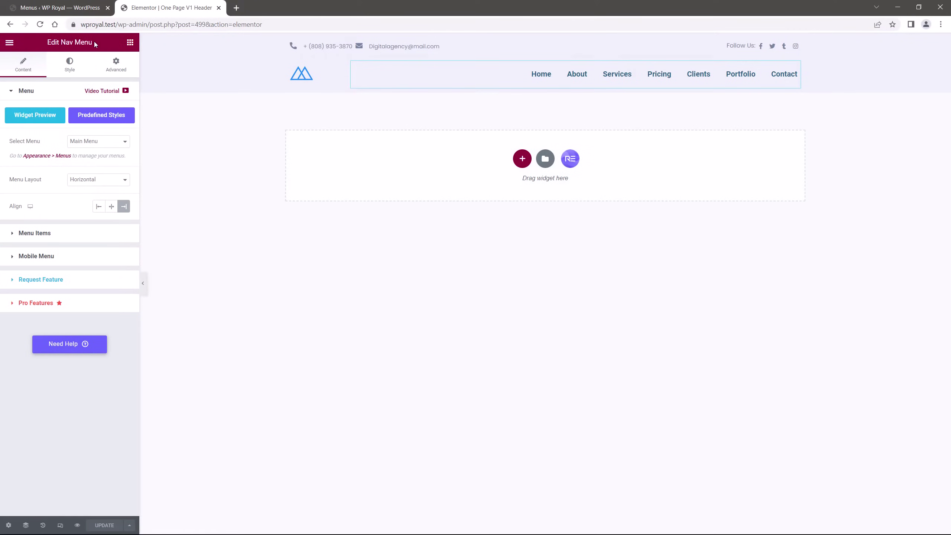
pyautogui.rightClick(795, 69)
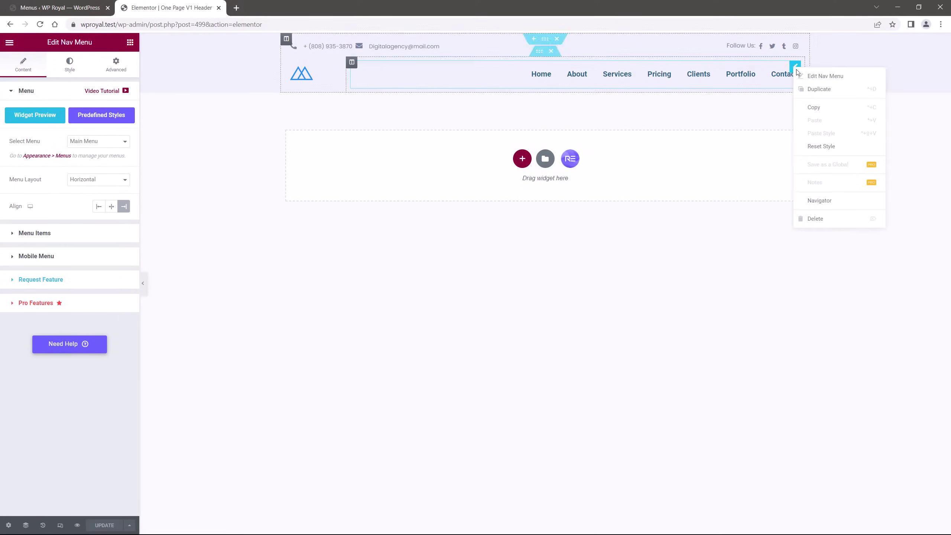
pyautogui.click(814, 220)
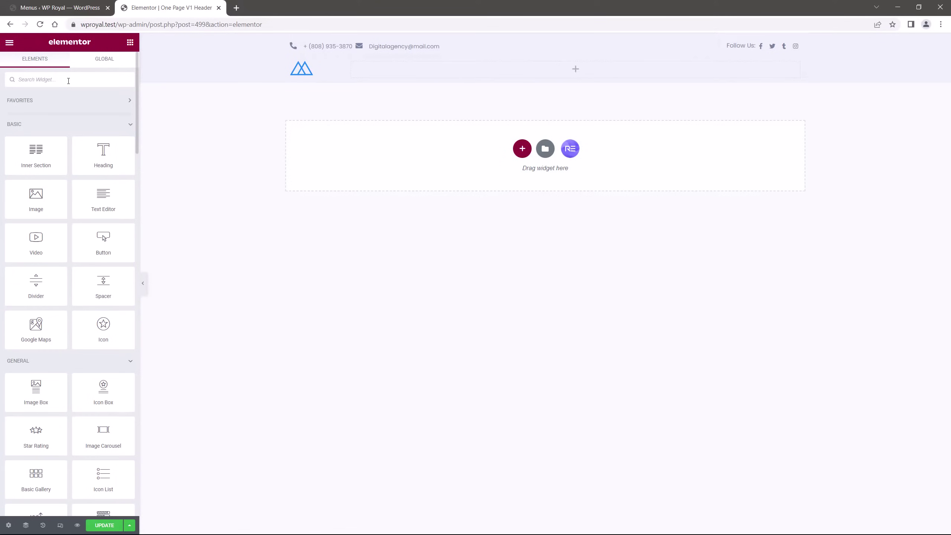
# - Drop a right-aligned Mega Menu widget into the header row and save the template
pyautogui.write('mega')
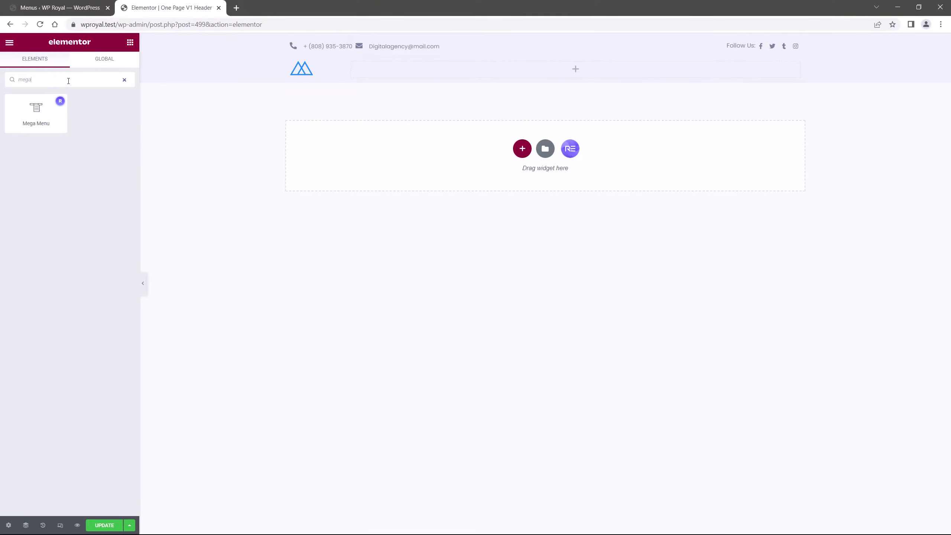
pyautogui.moveTo(36, 110); pyautogui.dragTo(578, 74)
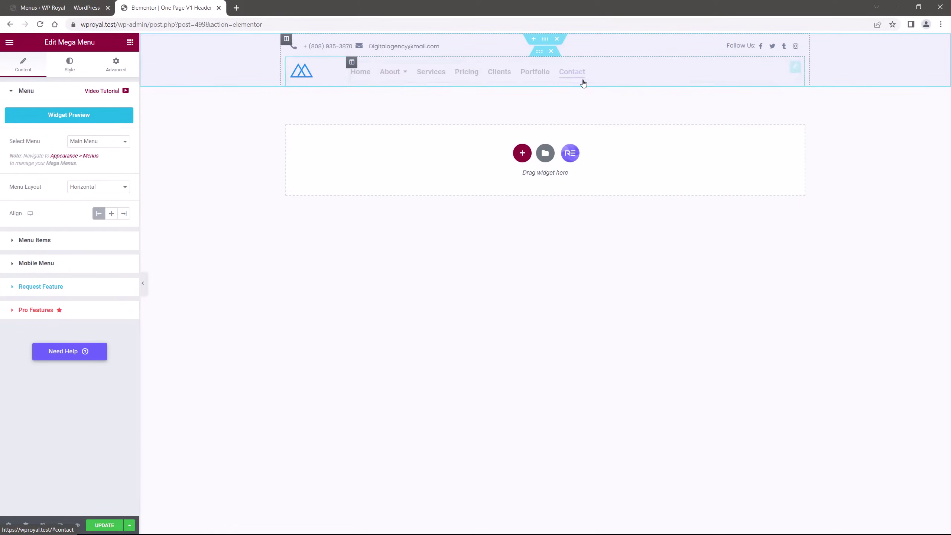
pyautogui.moveTo(392, 71)
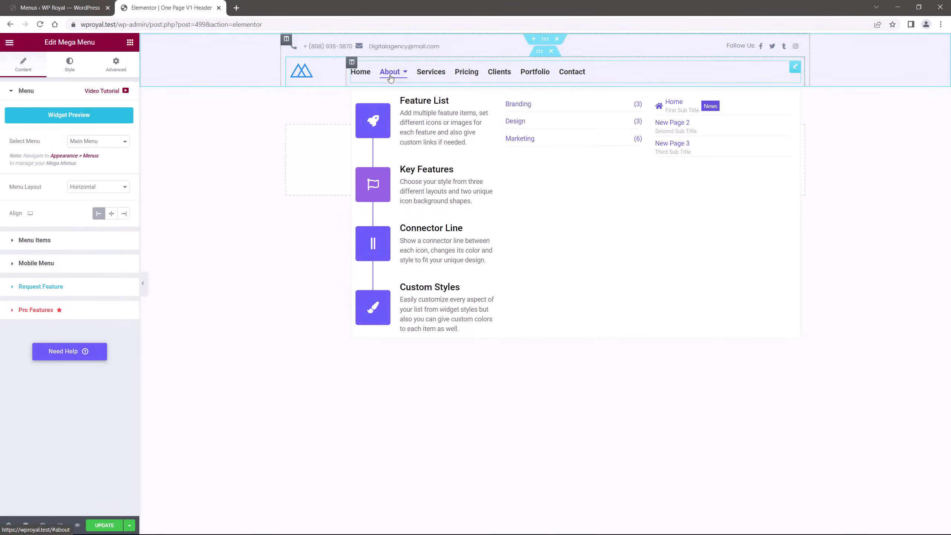
pyautogui.click(124, 214)
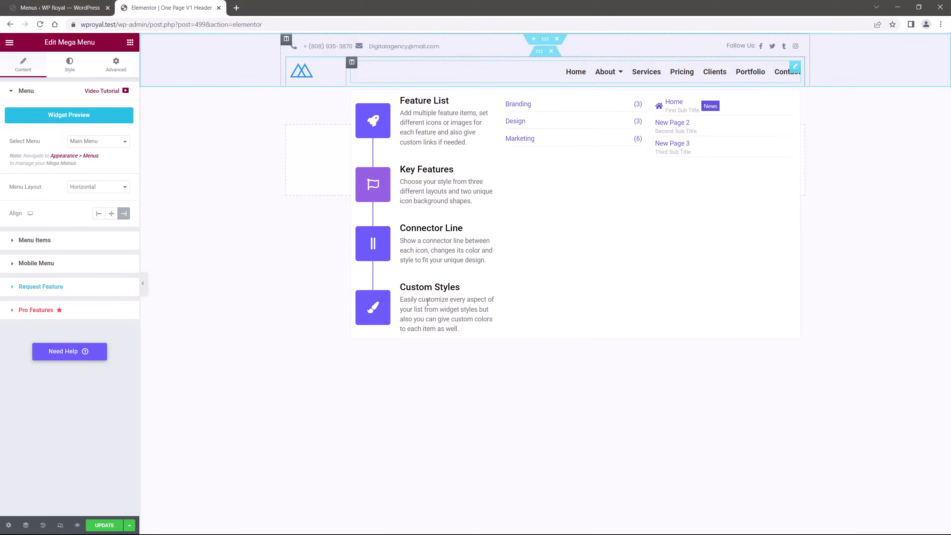
pyautogui.click(107, 525)
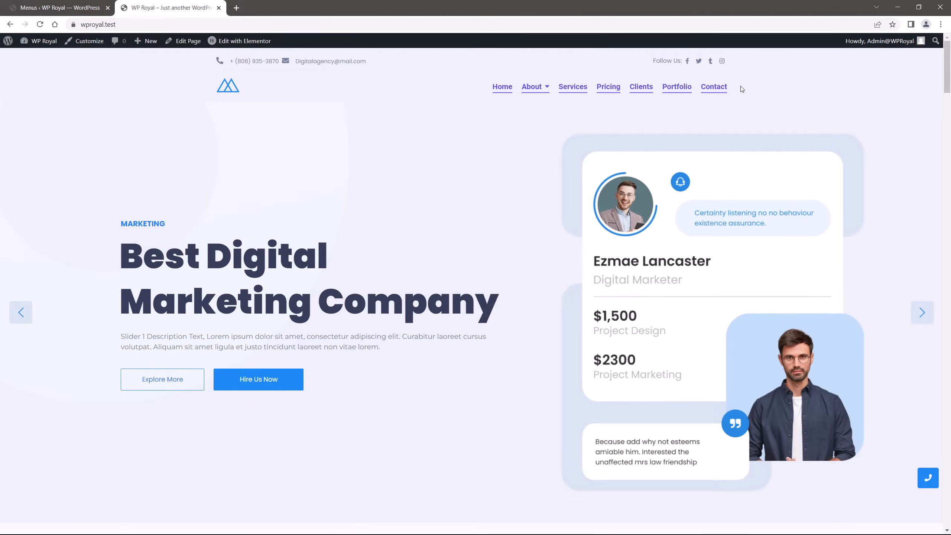
# - Open the header template's Edit with Elementor link in a new tab and switch to it
pyautogui.rightClick(240, 57)
pyautogui.click(256, 62)
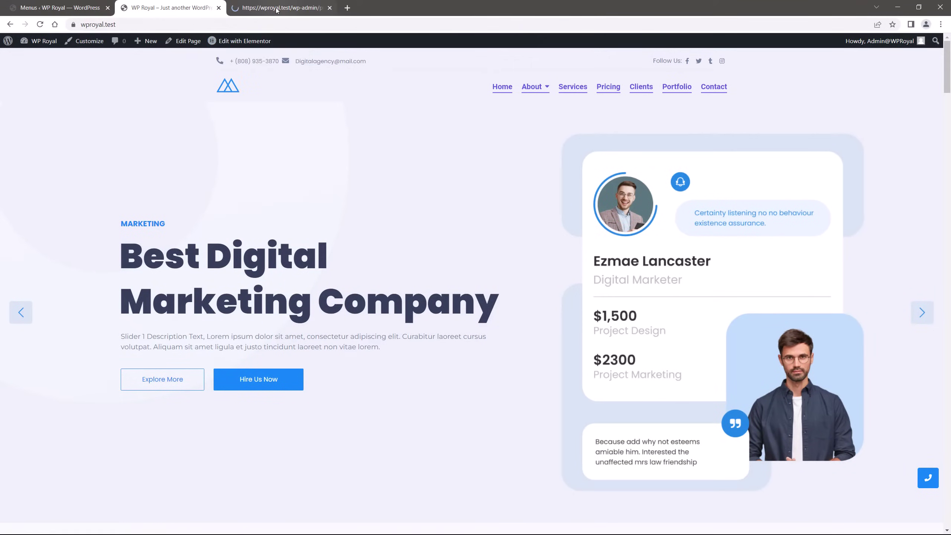
pyautogui.click(277, 8)
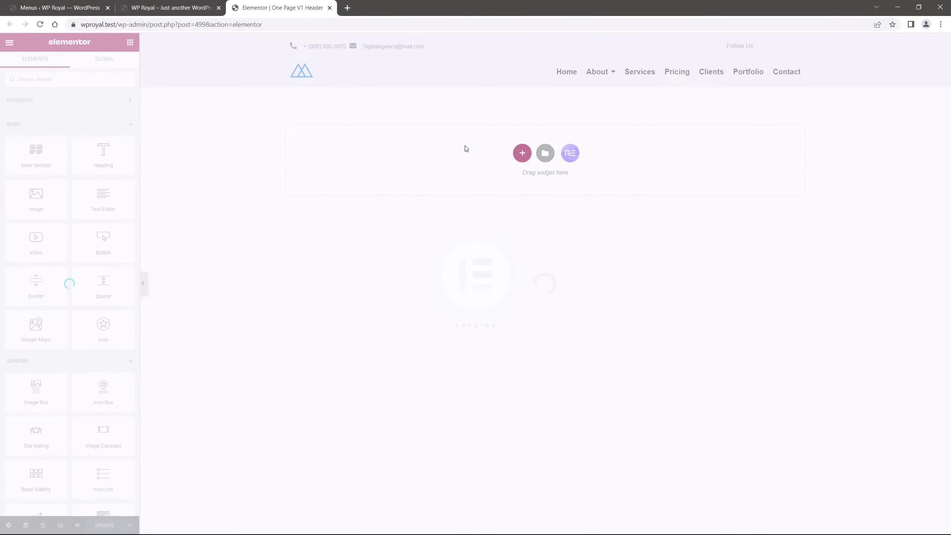
# - Look over About's dropdown position options, then preview the header's mega menu in Elementor
pyautogui.click(84, 8)
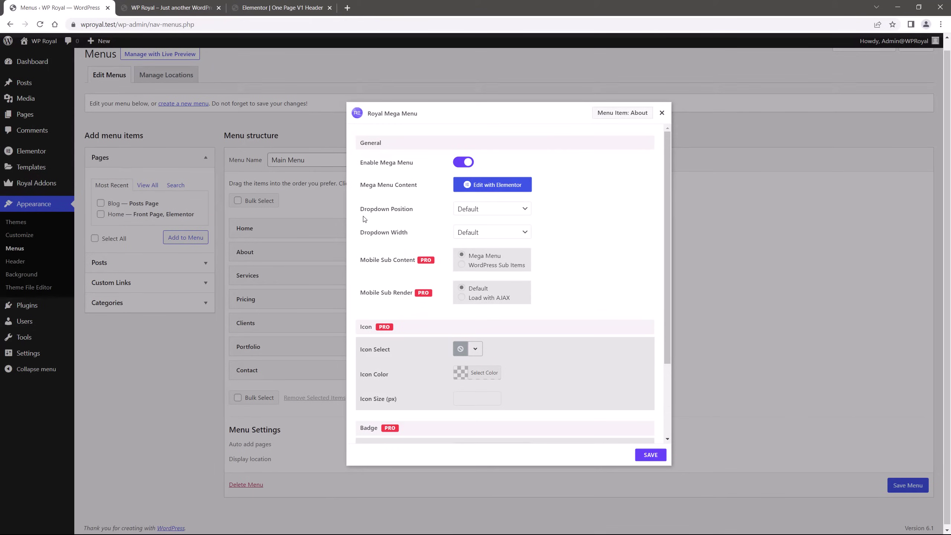
pyautogui.click(475, 213)
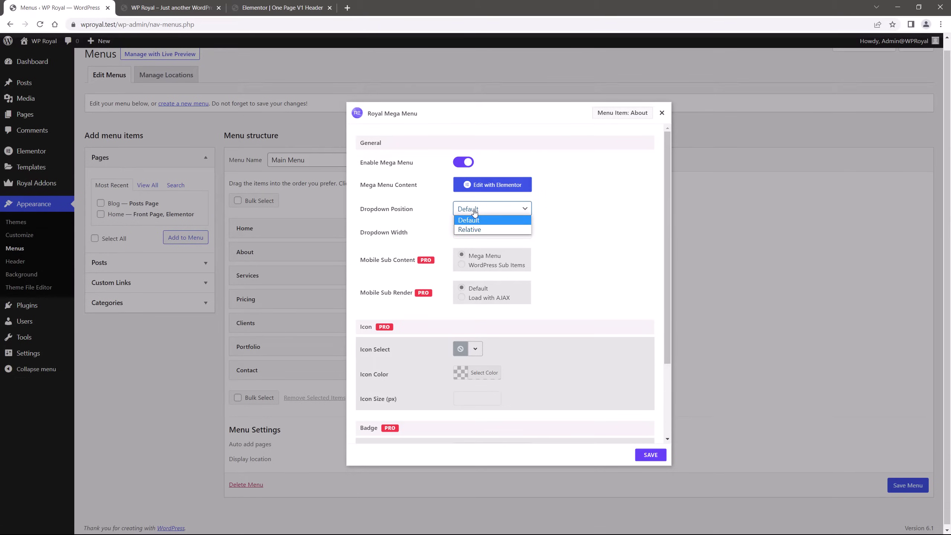
pyautogui.click(475, 212)
pyautogui.click(304, 11)
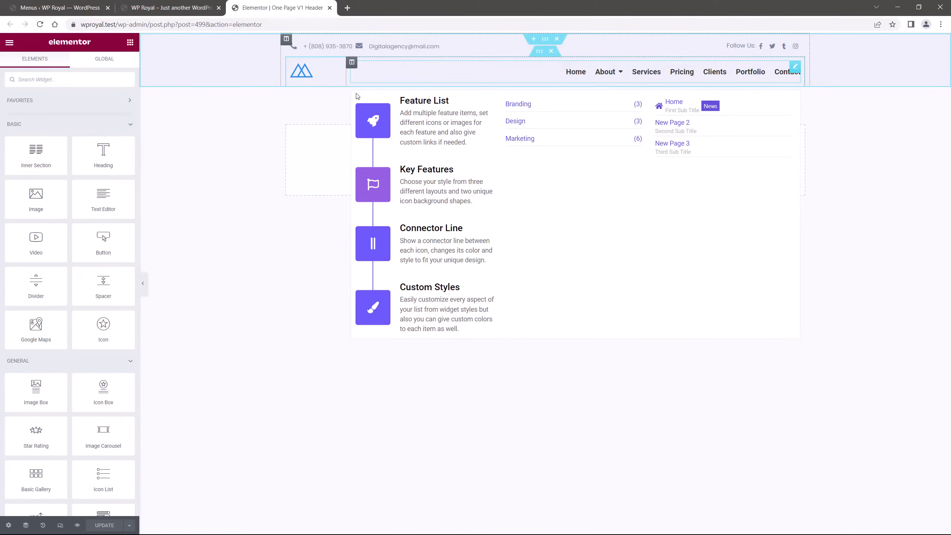
# - Set the About mega menu's dropdown position to Relative and save it
pyautogui.click(75, 8)
pyautogui.click(482, 210)
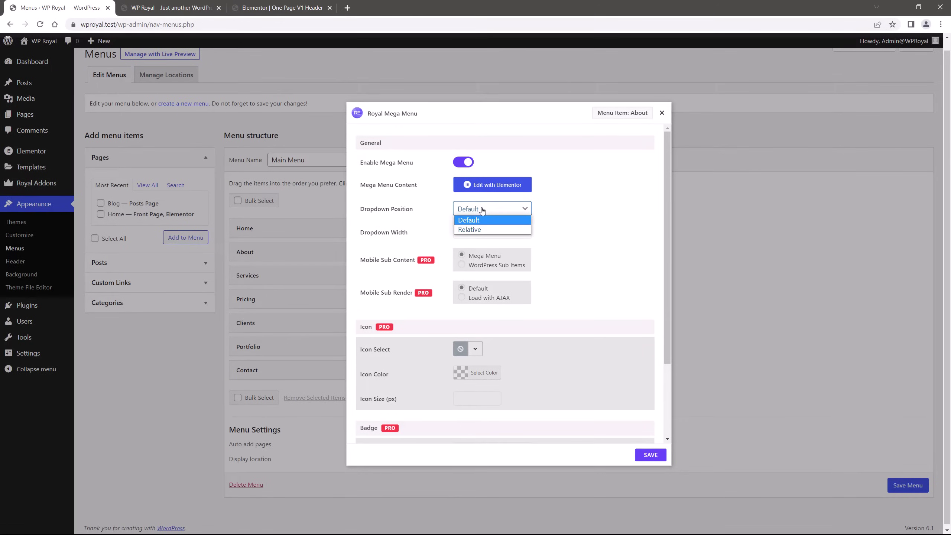
pyautogui.click(479, 229)
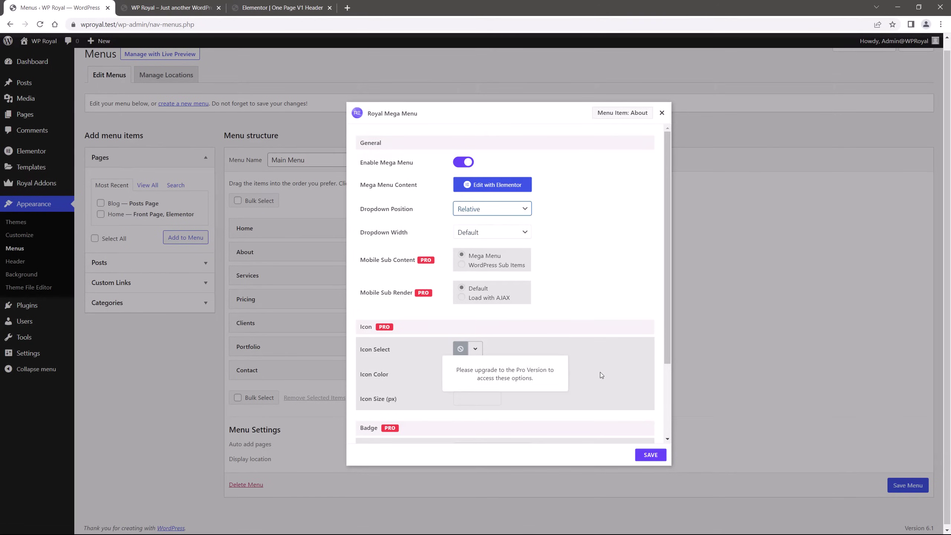
pyautogui.click(651, 455)
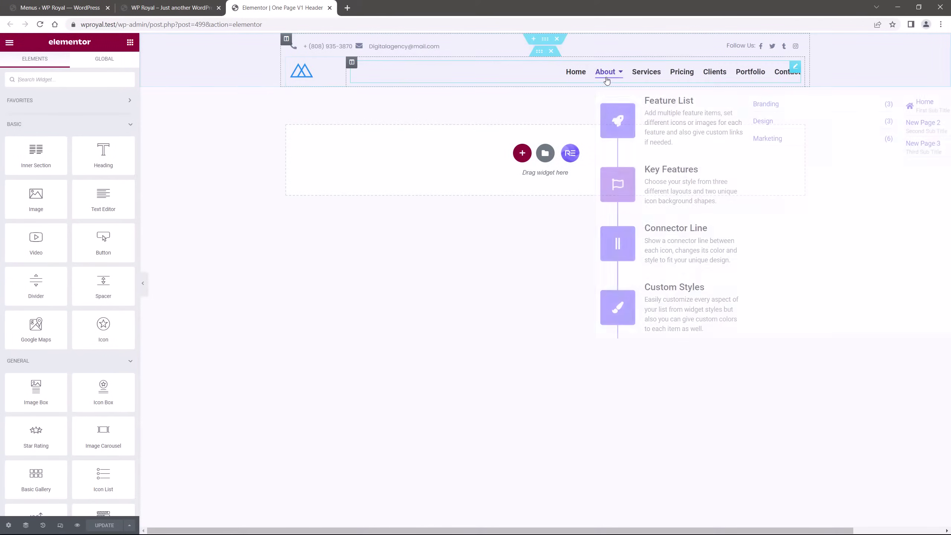
pyautogui.moveTo(605, 72)
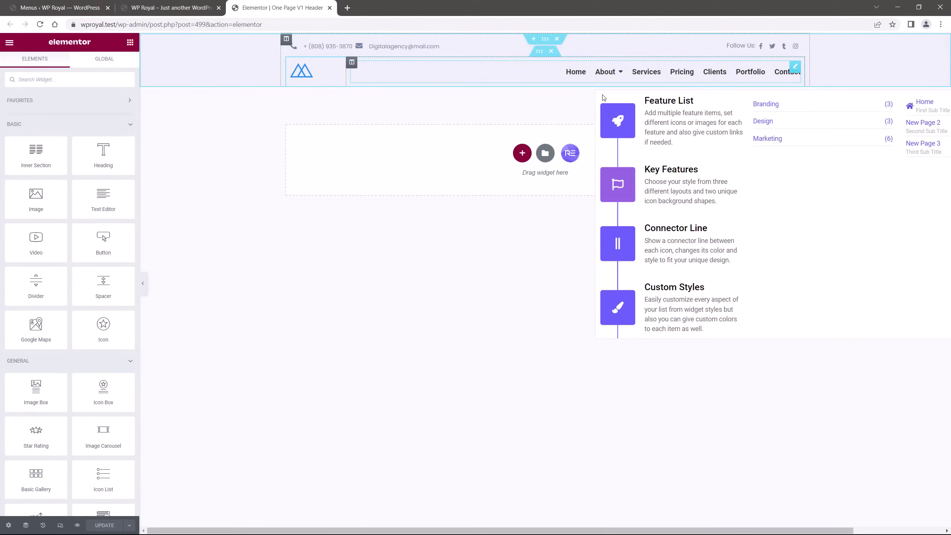
# - Set the About mega menu's Dropdown Position to Default and save
pyautogui.click(59, 7)
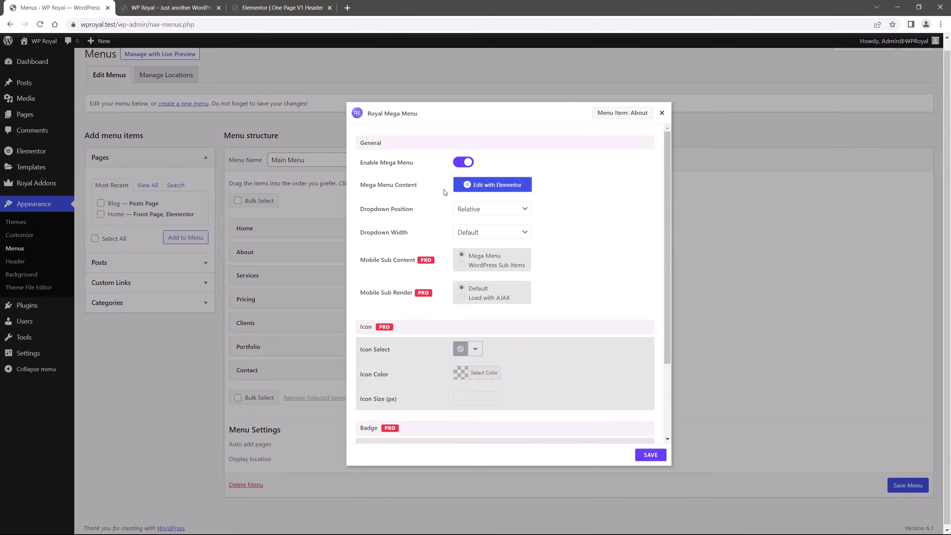
pyautogui.click(478, 209)
pyautogui.click(501, 234)
pyautogui.click(651, 454)
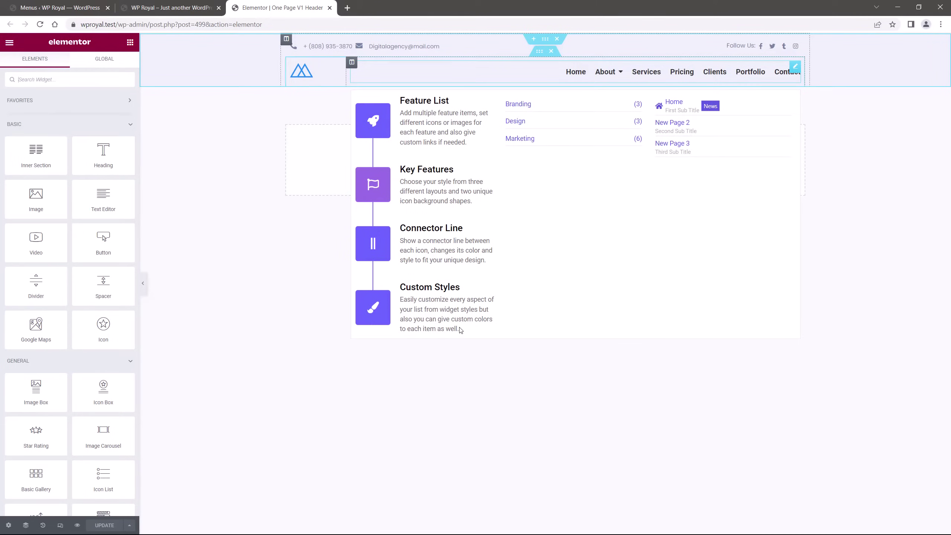
# - Try a Full Width dropdown for About, save, and reload the header editor
pyautogui.click(79, 11)
pyautogui.click(488, 233)
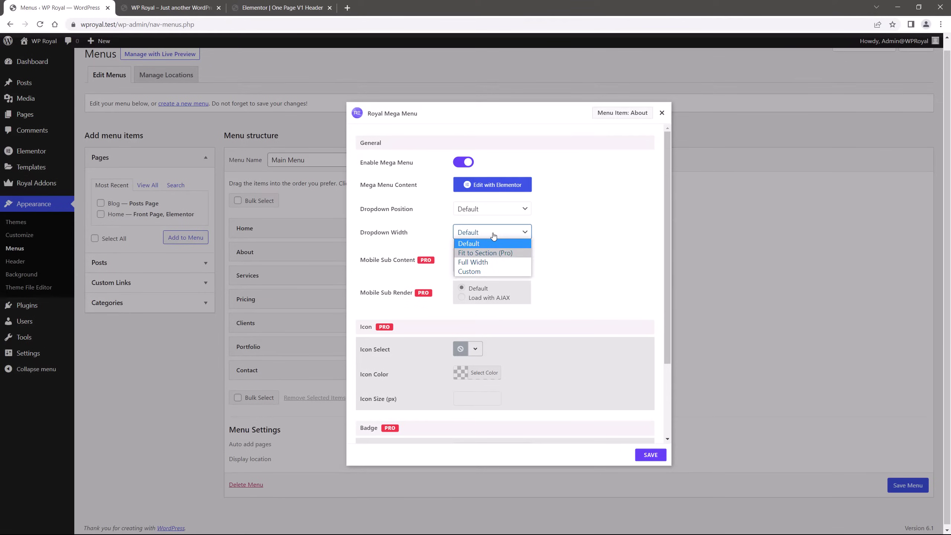
pyautogui.click(477, 263)
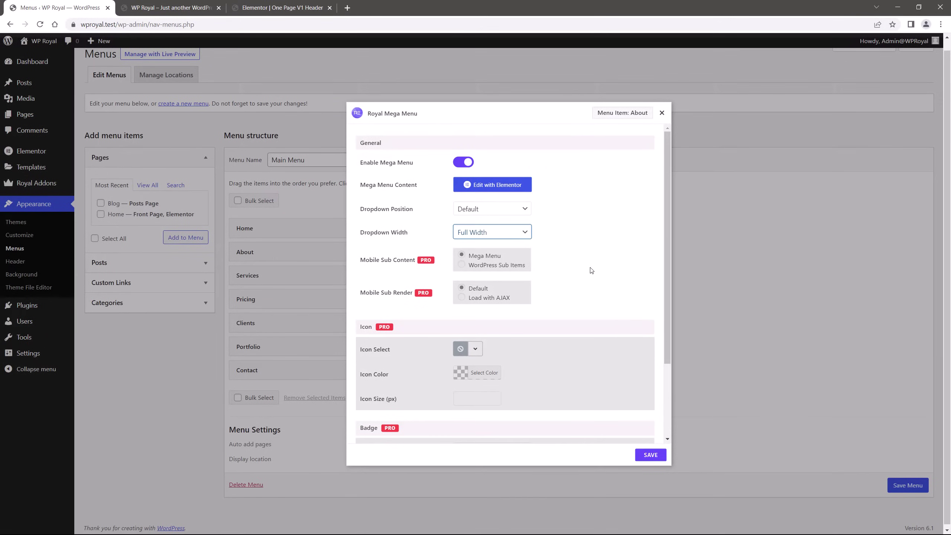
pyautogui.click(650, 455)
pyautogui.click(283, 7)
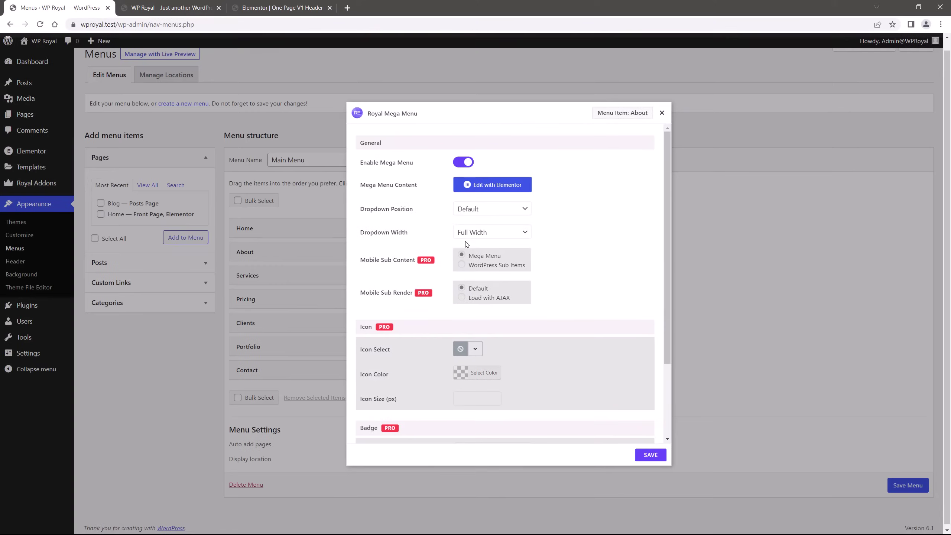
# - Switch About's dropdown to a Custom 800 px width, save, and reload the editor
pyautogui.click(481, 236)
pyautogui.click(471, 272)
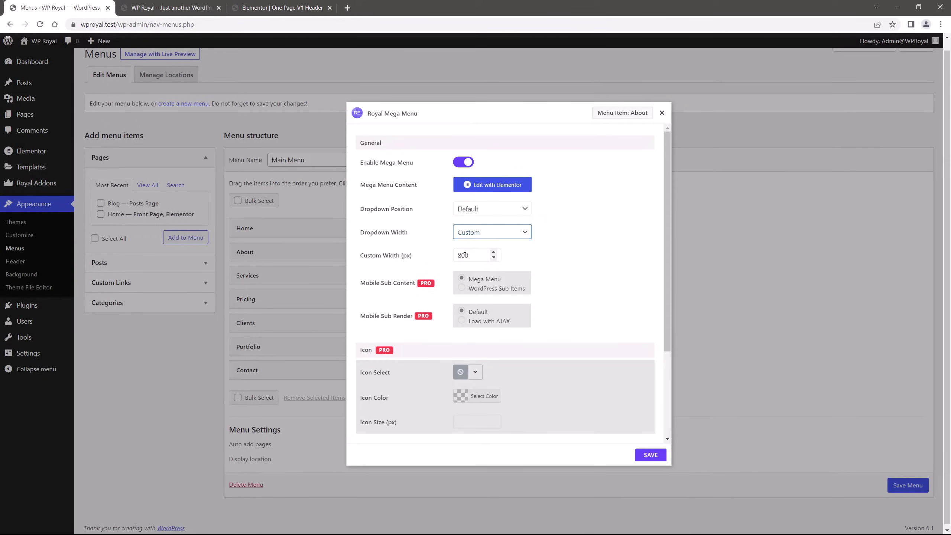
pyautogui.click(651, 454)
pyautogui.click(286, 9)
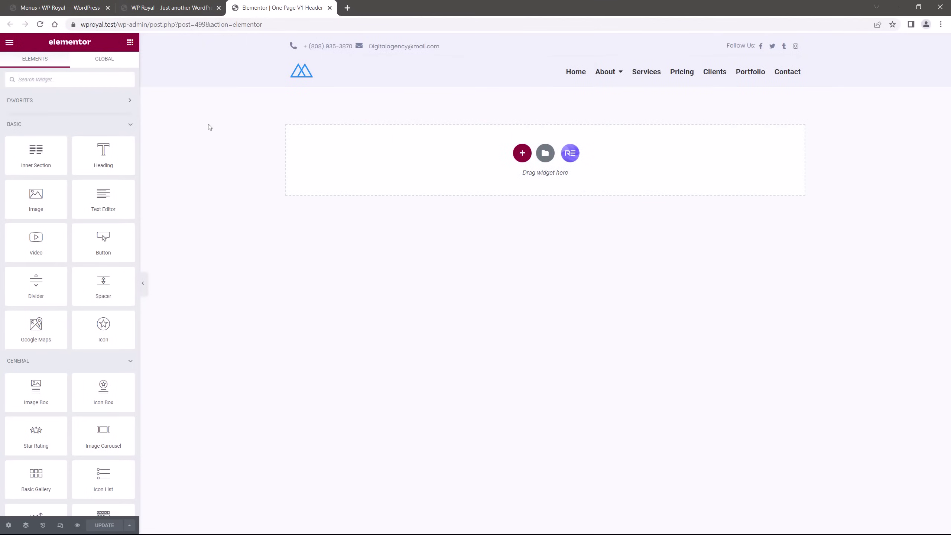
pyautogui.click(40, 25)
pyautogui.click(60, 8)
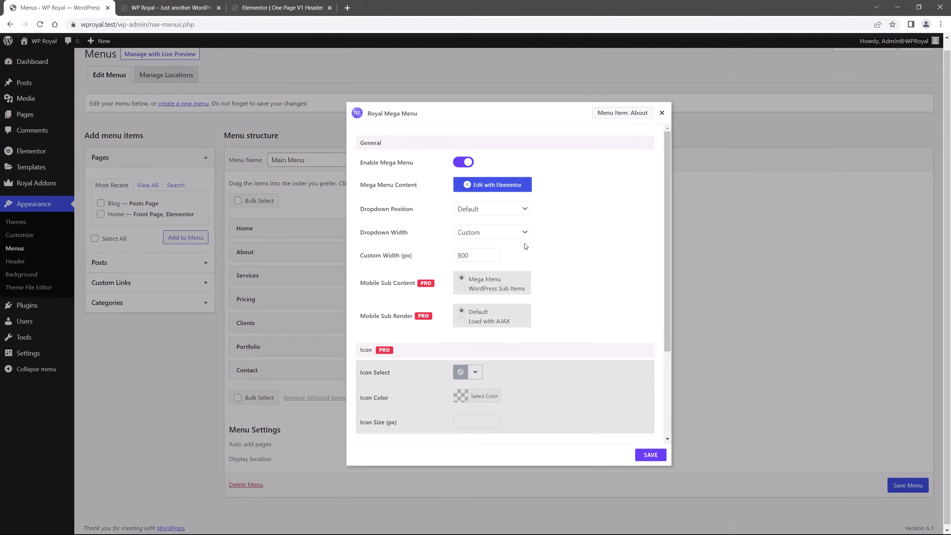
pyautogui.click(524, 232)
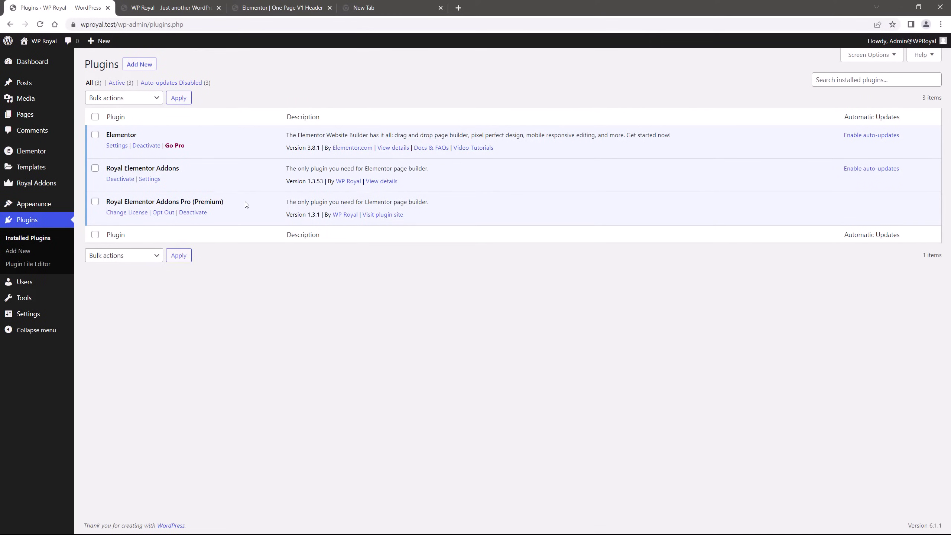
# - Check Royal Elementor Addons Pro (Premium) on the Plugins page, then go to Appearance > Menus
pyautogui.moveTo(231, 205); pyautogui.dragTo(106, 202)
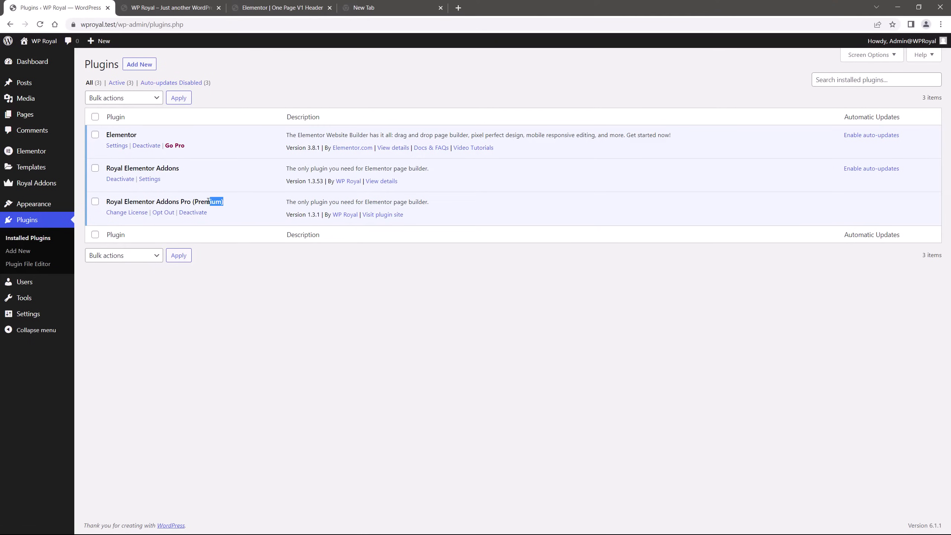
pyautogui.click(235, 204)
pyautogui.moveTo(33, 203)
pyautogui.click(96, 234)
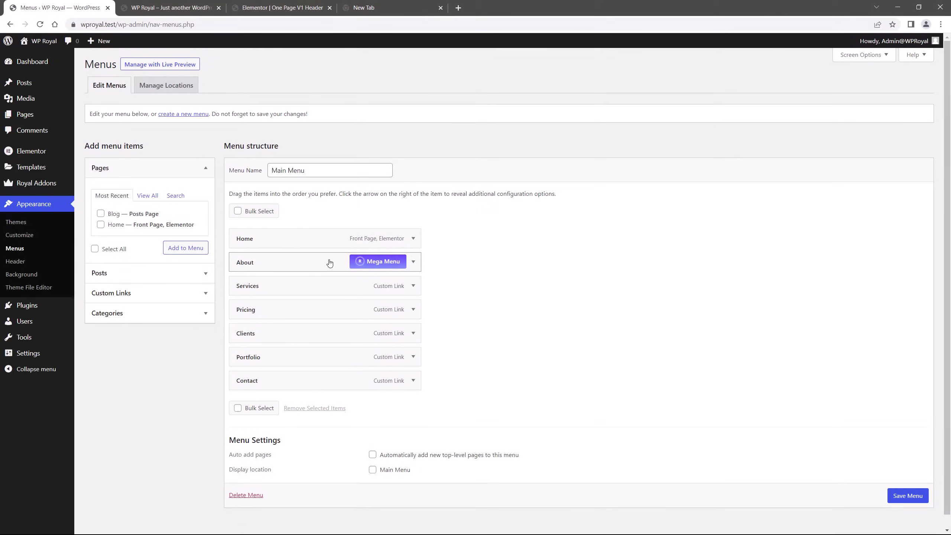
# - Set the About mega menu's Dropdown Width to Fit to Section and save
pyautogui.click(375, 262)
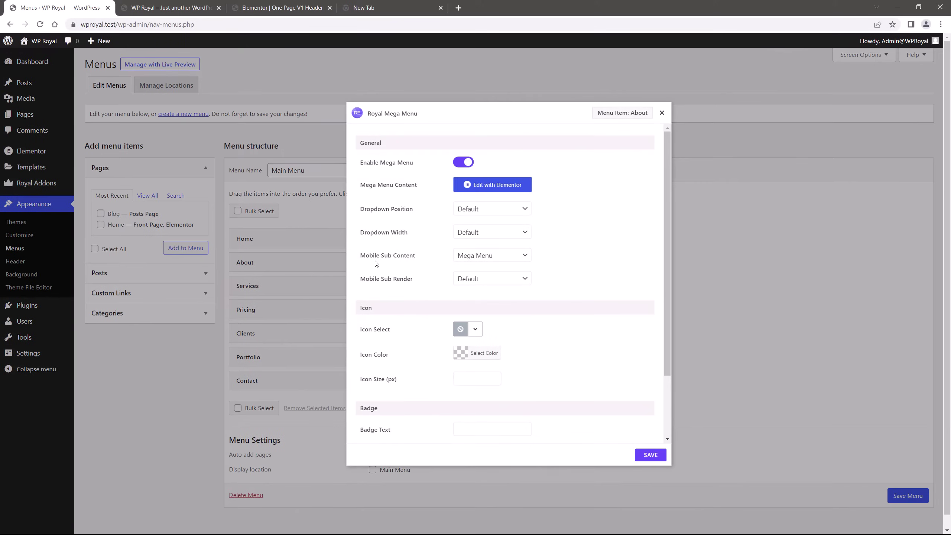
pyautogui.scroll(-3, 572, 230)
pyautogui.scroll(3, 572, 230)
pyautogui.click(485, 234)
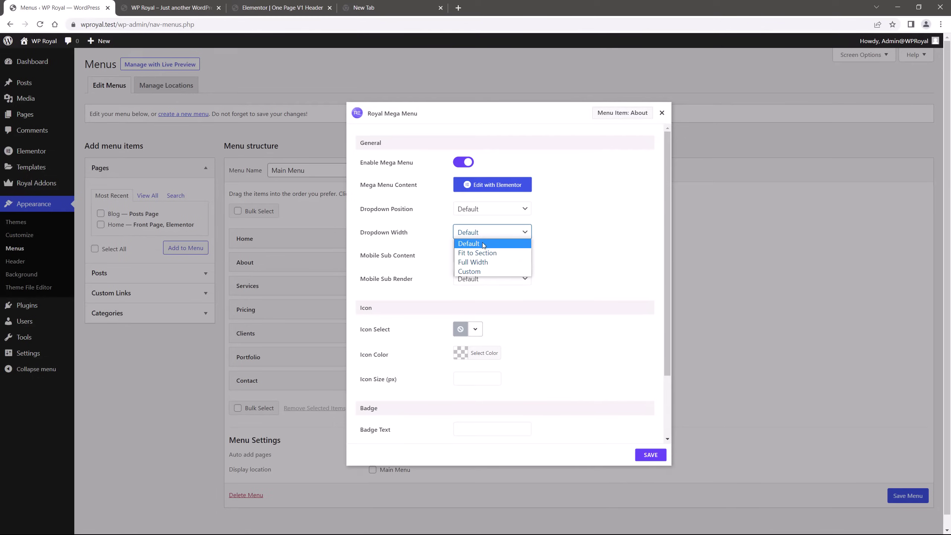
pyautogui.click(485, 254)
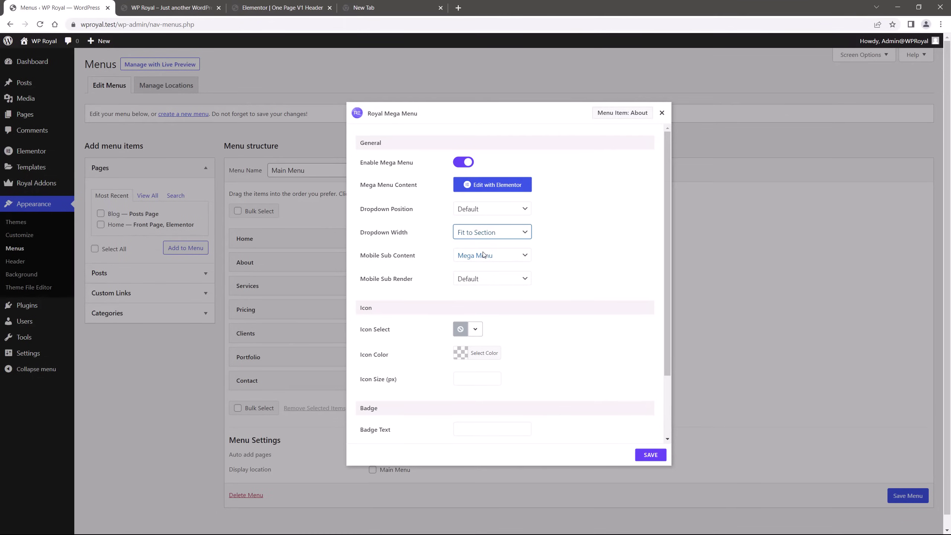
pyautogui.click(651, 456)
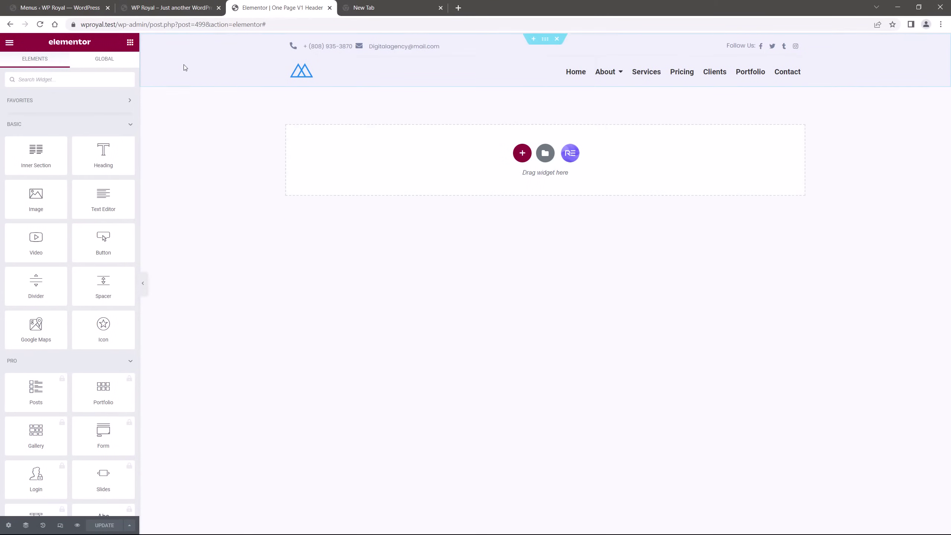
# - Give the About item a blue news icon at 18 px size
pyautogui.click(60, 7)
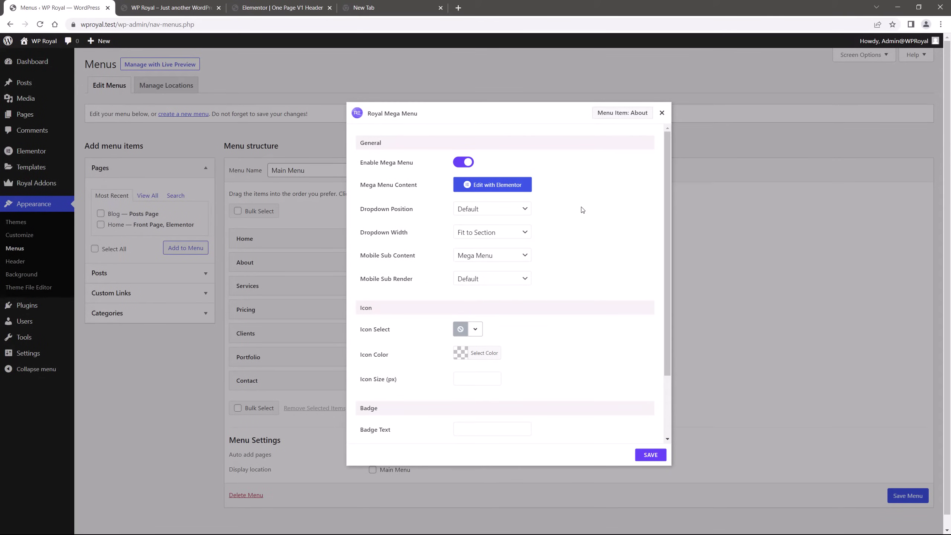
pyautogui.scroll(-2, 583, 210)
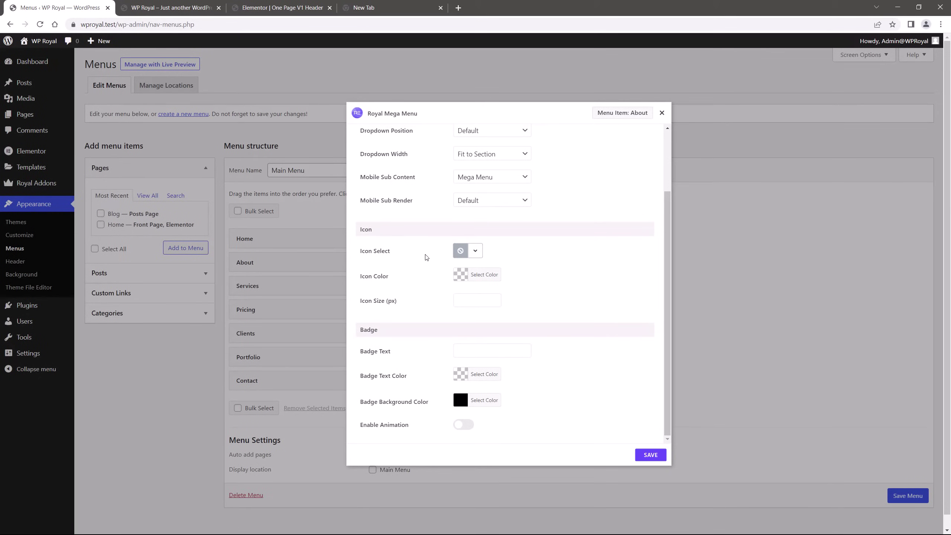
pyautogui.click(475, 251)
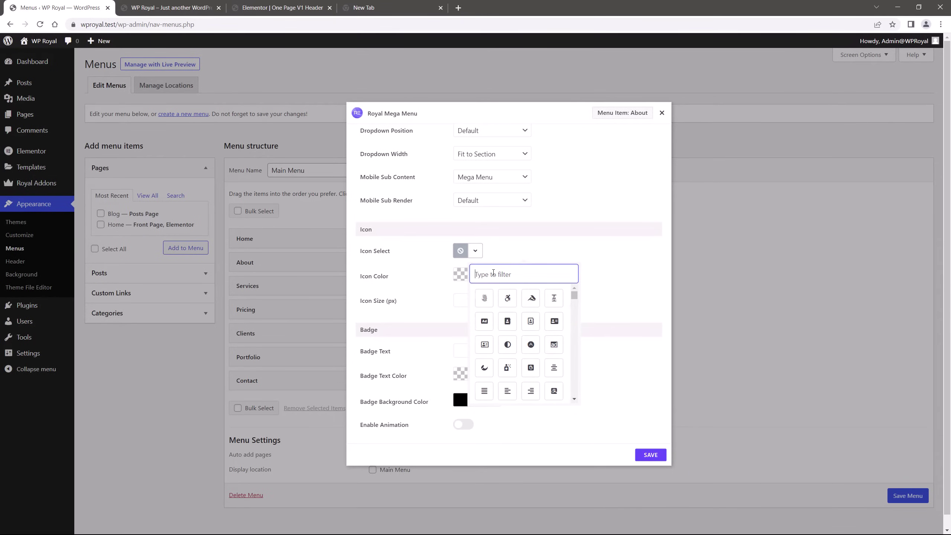
pyautogui.write('news')
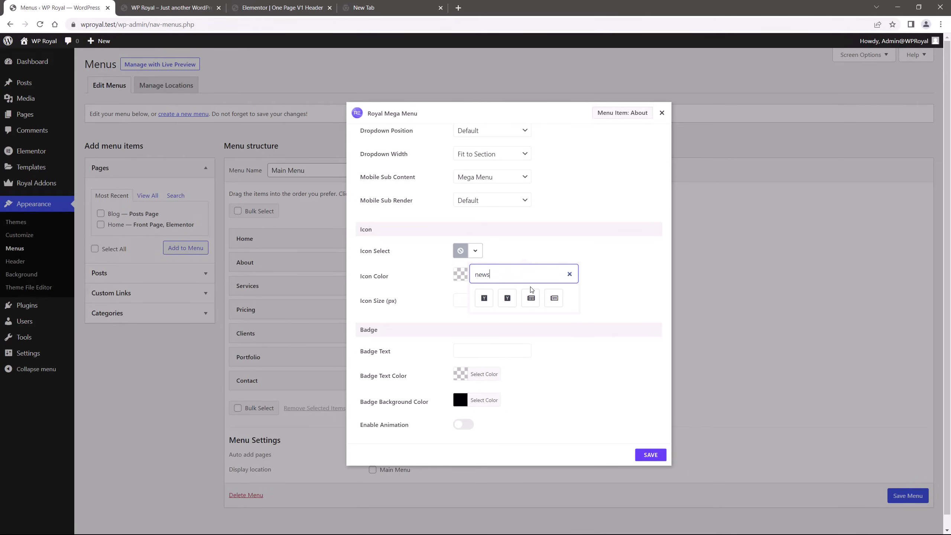
pyautogui.click(532, 300)
pyautogui.click(435, 293)
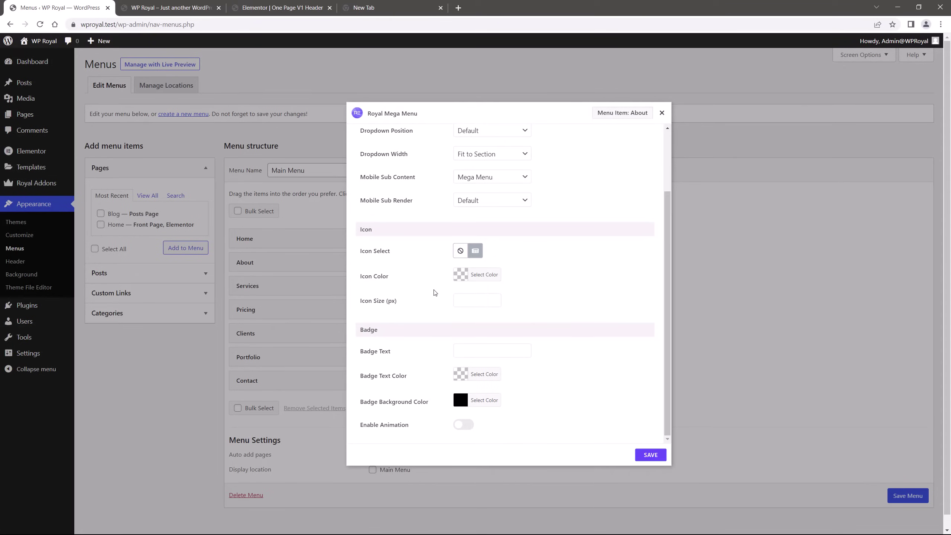
pyautogui.click(483, 275)
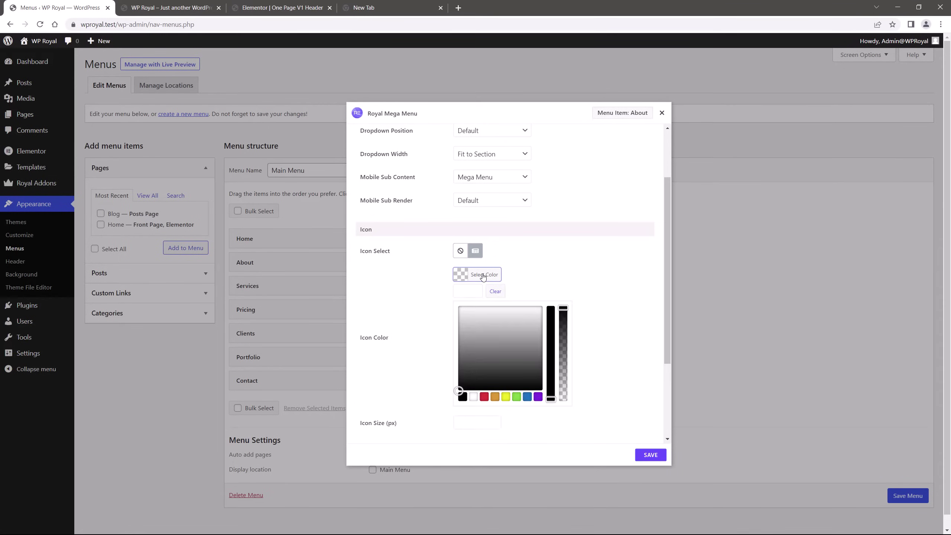
pyautogui.click(527, 397)
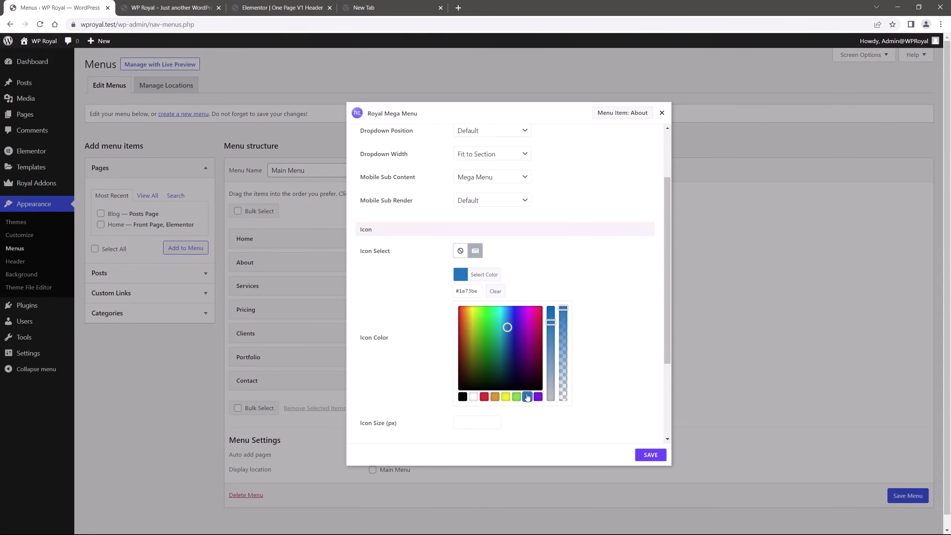
pyautogui.click(538, 282)
pyautogui.click(474, 300)
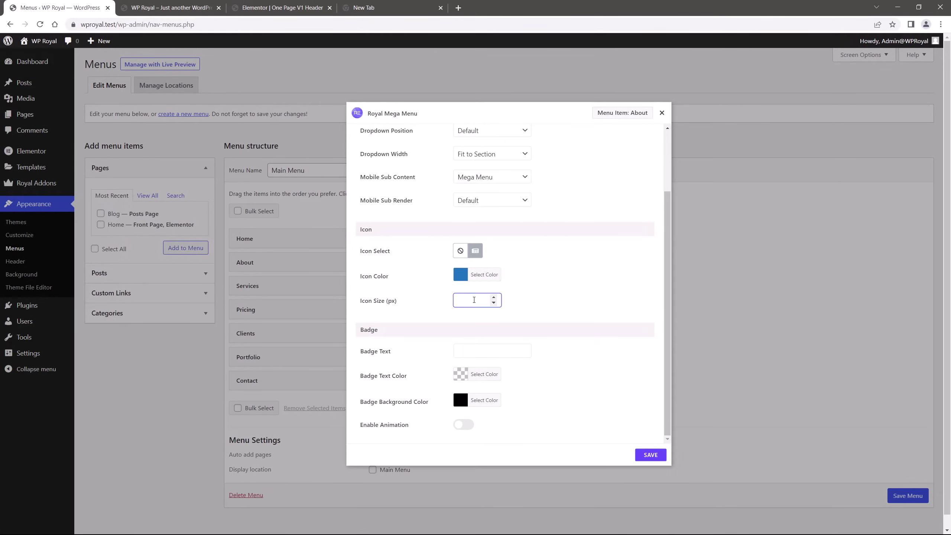
pyautogui.write('18')
pyautogui.click(559, 305)
# - Add a white animated 'News' badge to About and save the mega menu settings
pyautogui.scroll(-1, 559, 304)
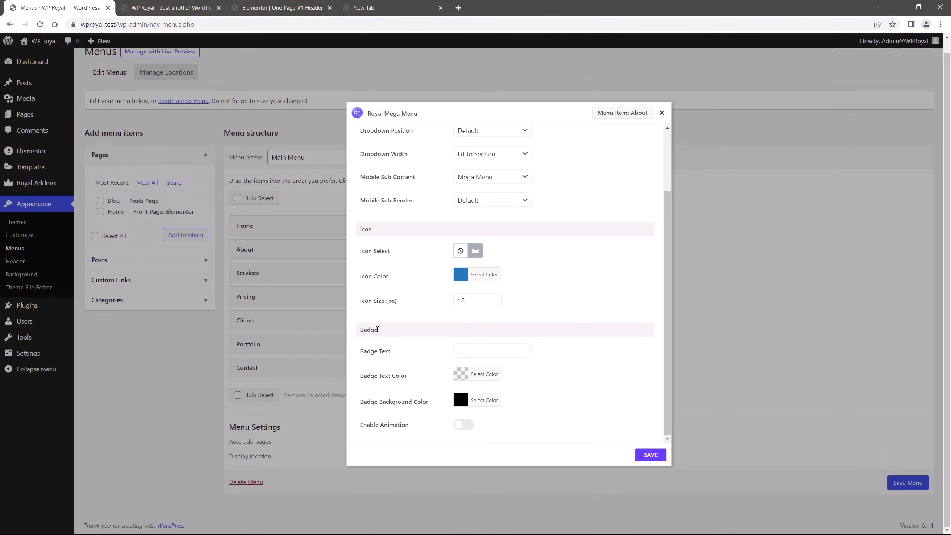
pyautogui.click(464, 352)
pyautogui.click(441, 366)
pyautogui.click(483, 374)
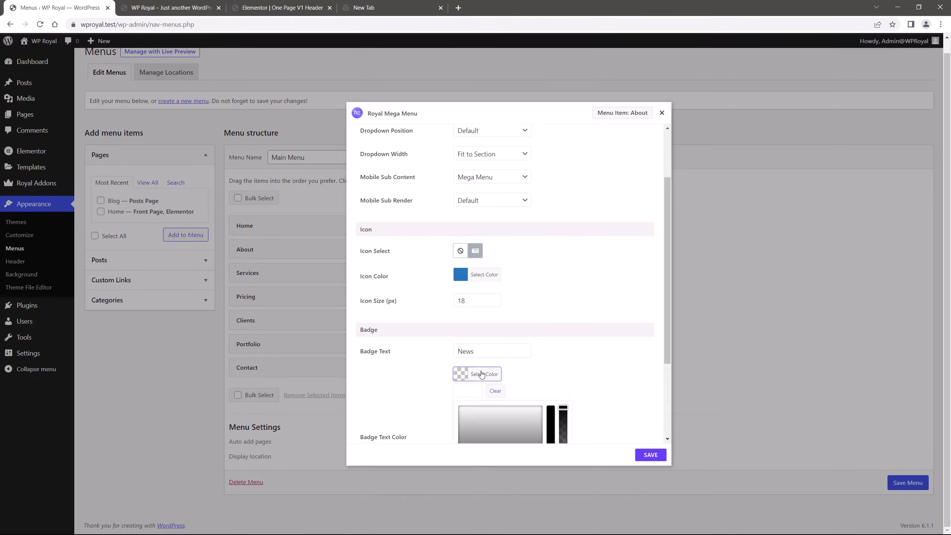
pyautogui.scroll(-1, 484, 375)
pyautogui.scroll(-3, 483, 374)
pyautogui.click(474, 374)
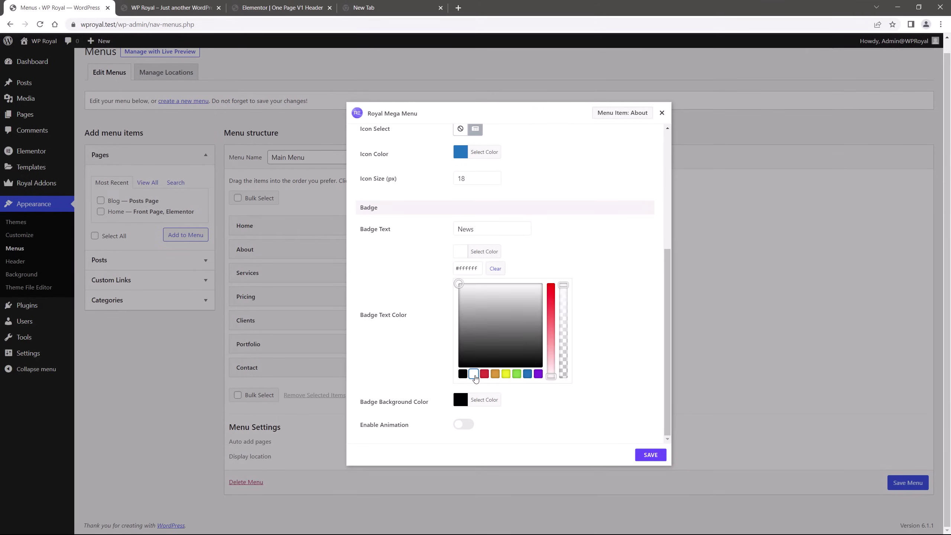
pyautogui.click(593, 359)
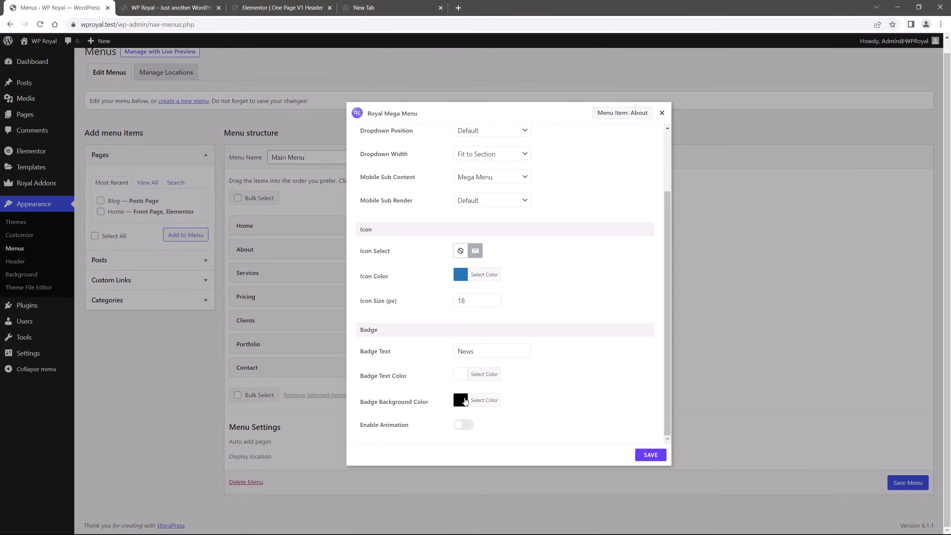
pyautogui.click(460, 426)
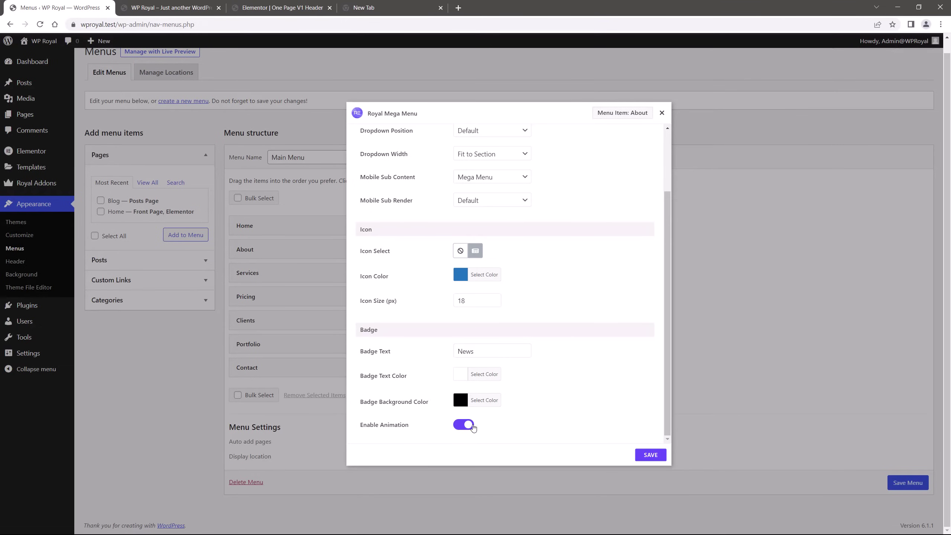
pyautogui.click(652, 455)
pyautogui.click(174, 8)
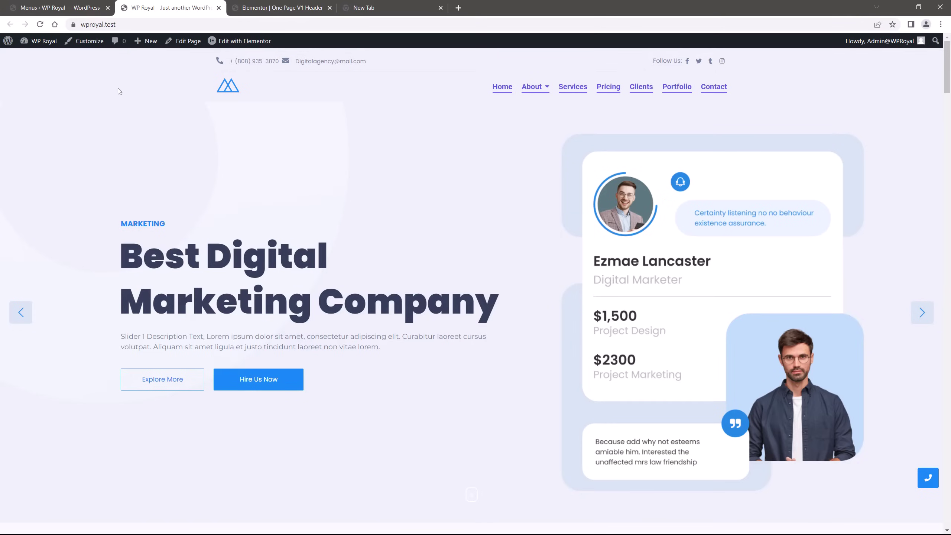
pyautogui.press('F5')
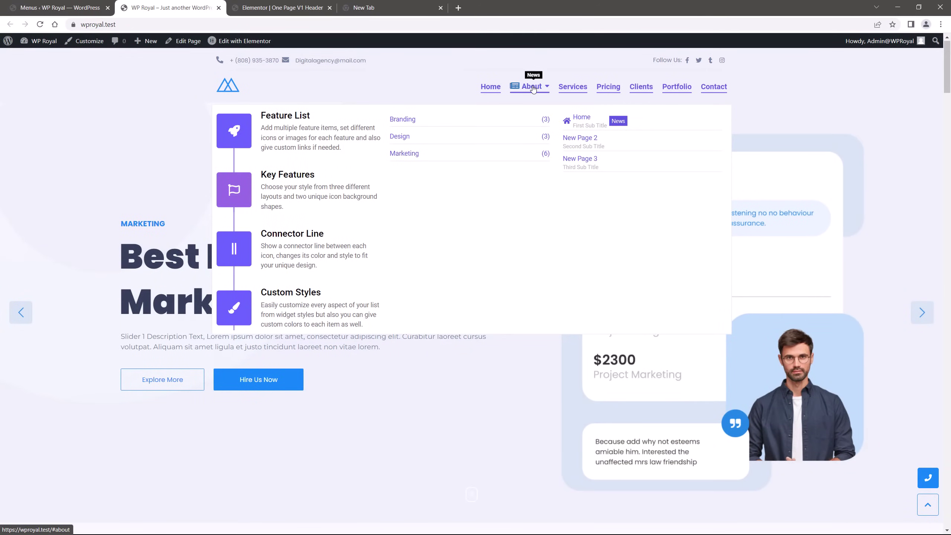
pyautogui.click(82, 10)
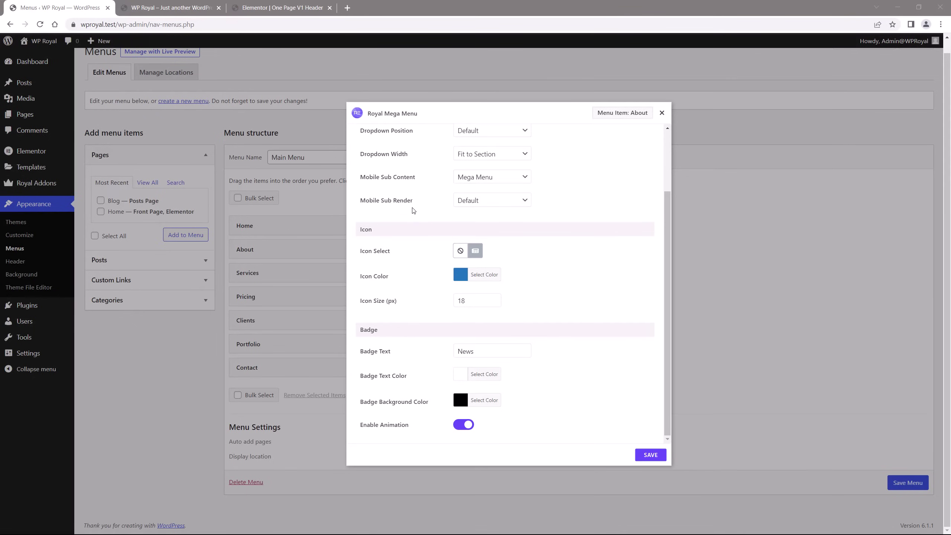
# - Set About's Mobile Sub Render to Load with AJAX and save
pyautogui.click(473, 204)
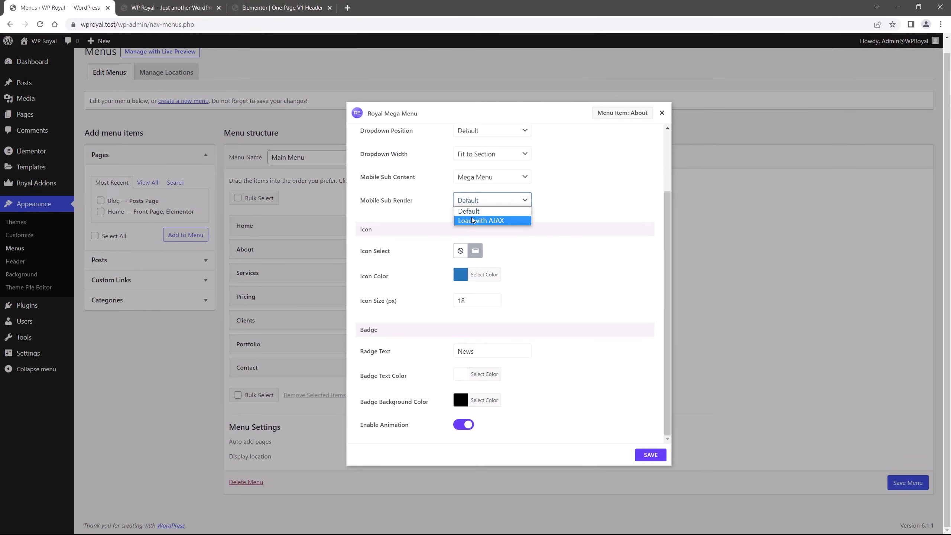
pyautogui.click(508, 220)
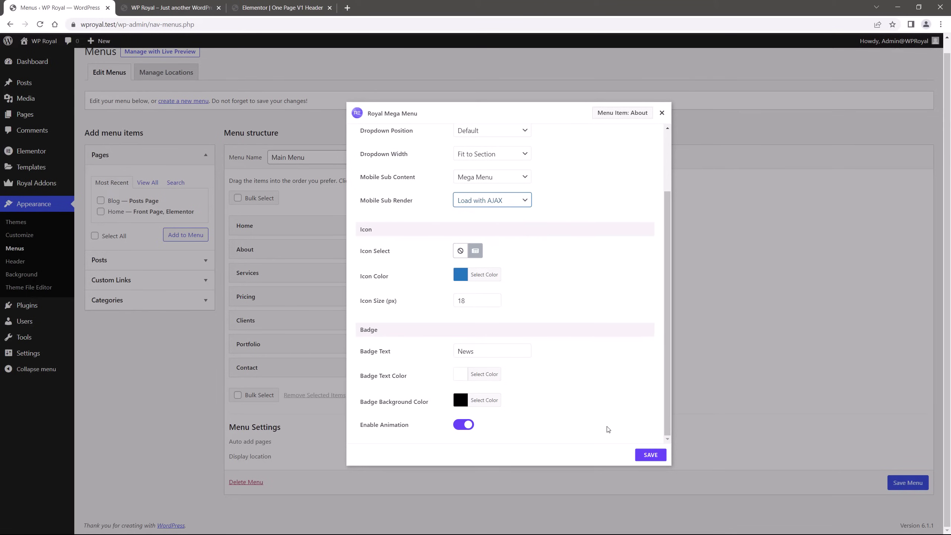
pyautogui.click(652, 455)
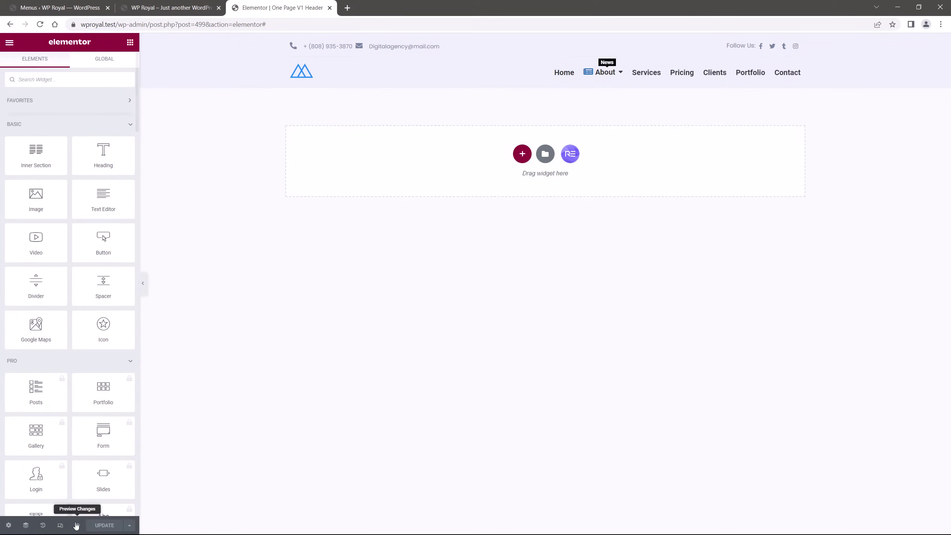
# - Preview the header at tablet width, expanding About's mega menu in the hamburger menu, then return to desktop
pyautogui.click(60, 526)
pyautogui.moveTo(503, 43)
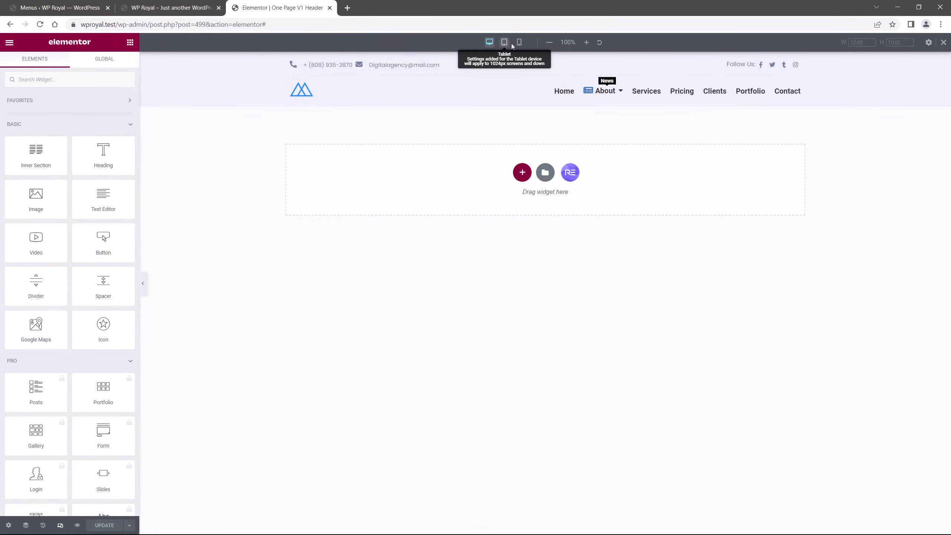
pyautogui.click(505, 42)
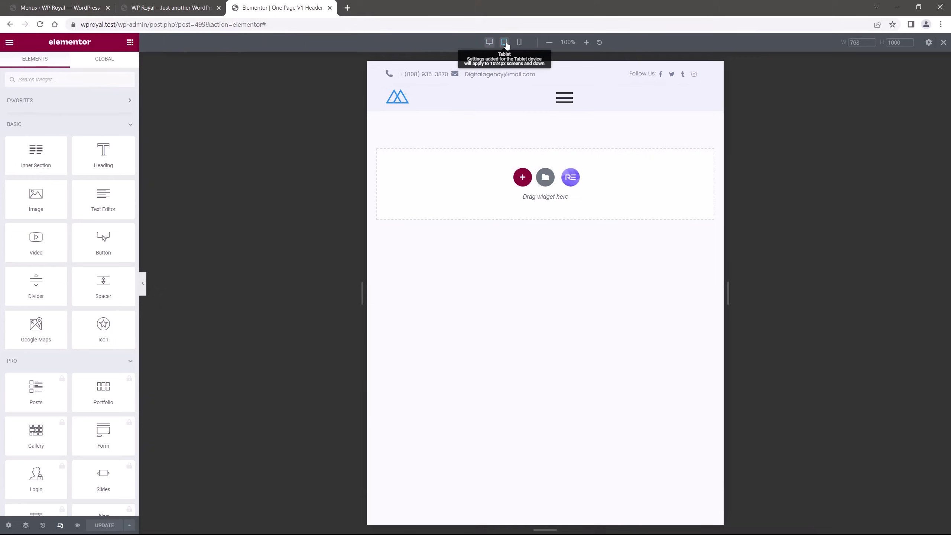
pyautogui.click(563, 101)
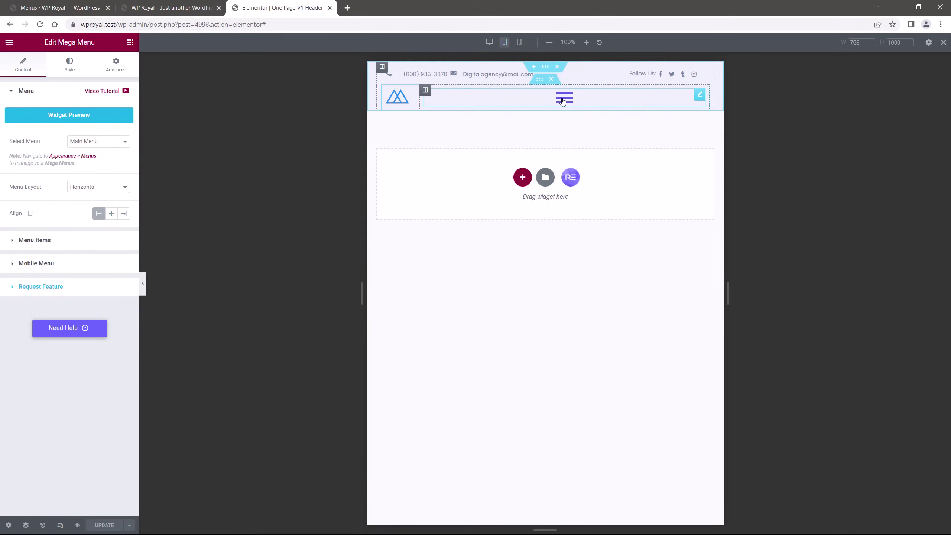
pyautogui.click(562, 101)
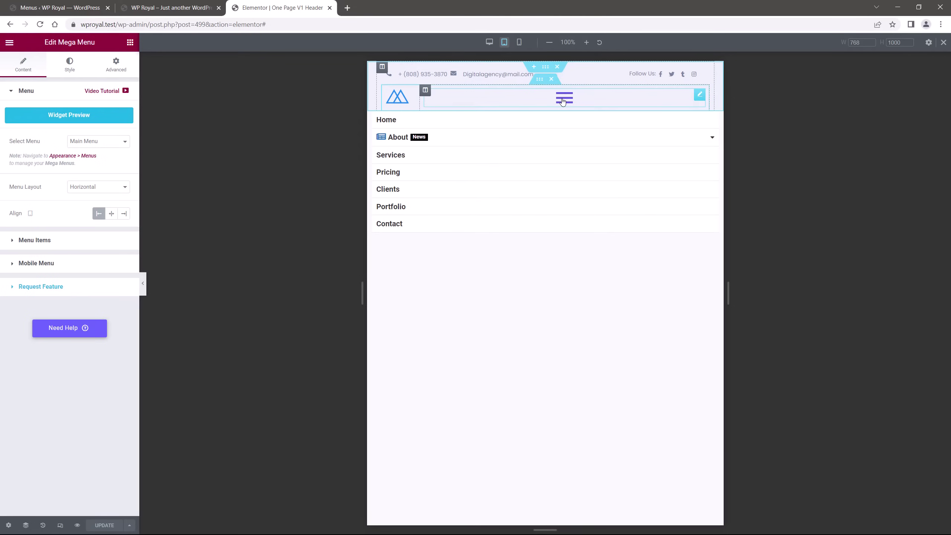
pyautogui.click(711, 137)
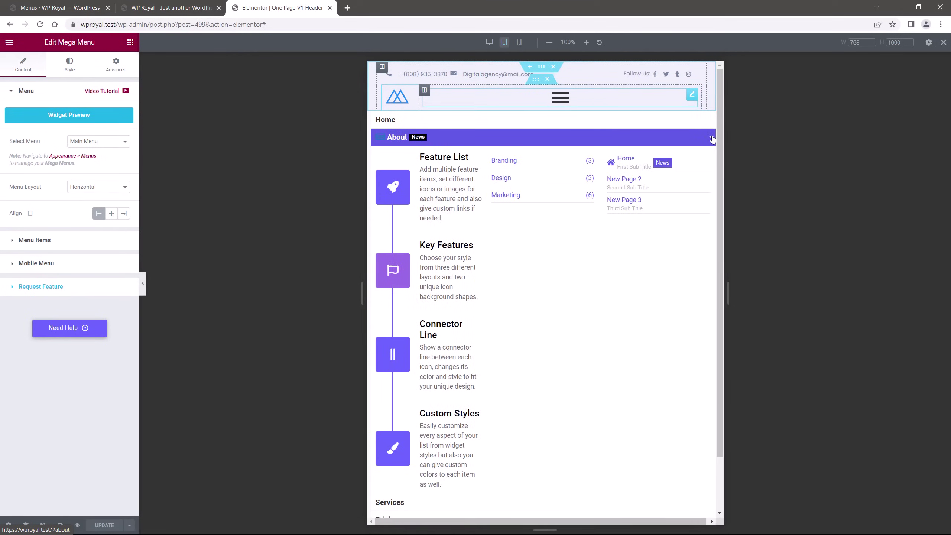
pyautogui.click(712, 139)
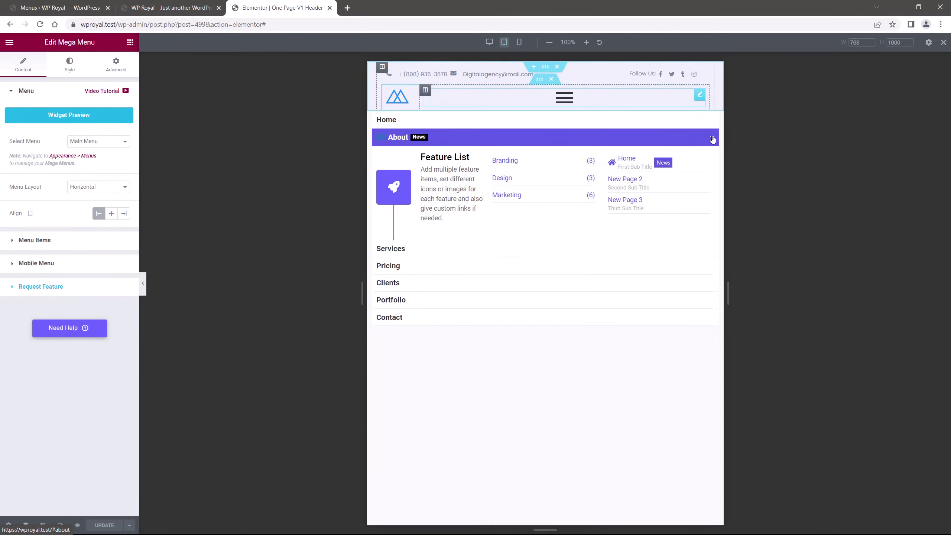
pyautogui.click(490, 43)
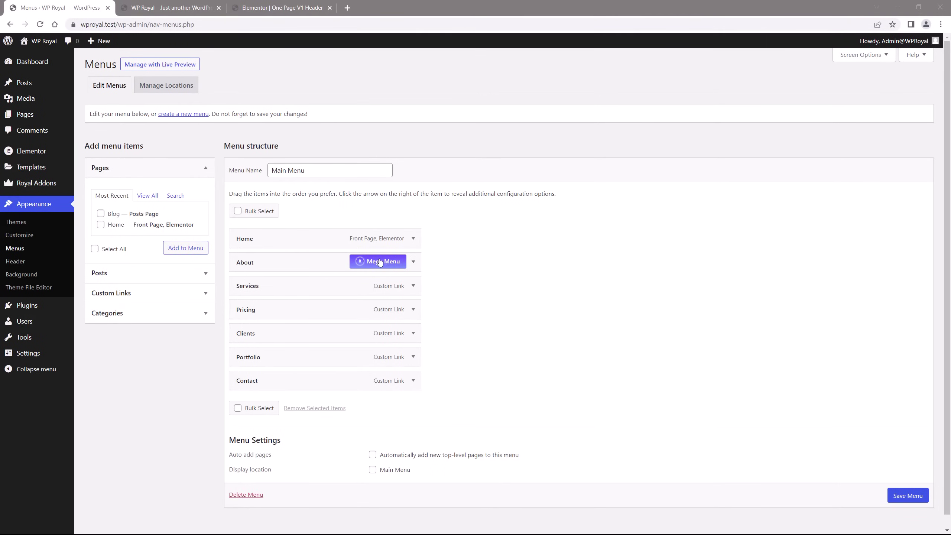
# - Drag Services and Pricing under About as sub-items and save the Main Menu
pyautogui.click(196, 13)
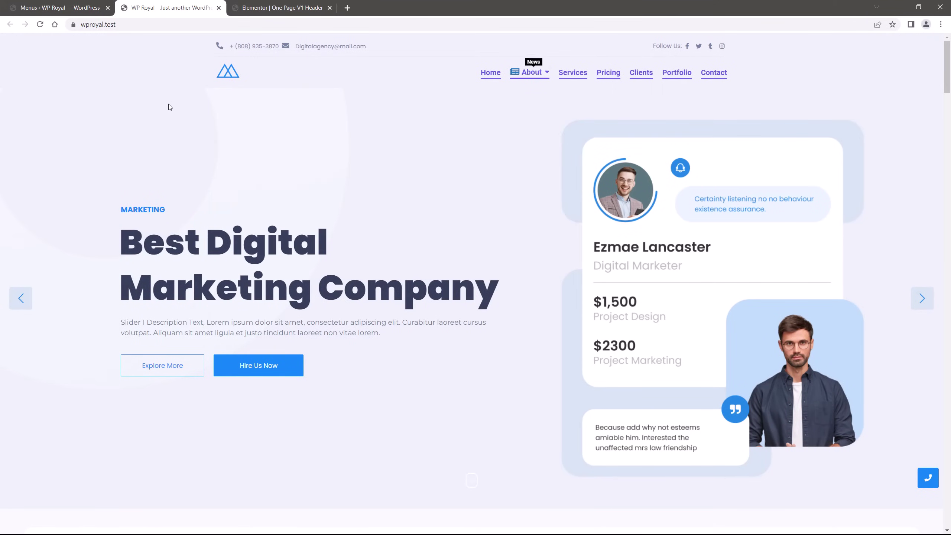
pyautogui.click(71, 11)
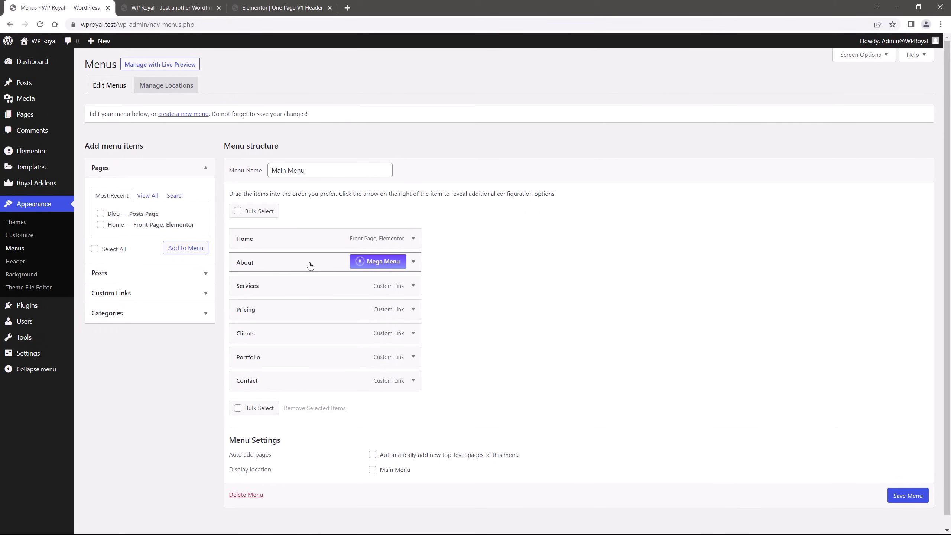
pyautogui.moveTo(285, 288)
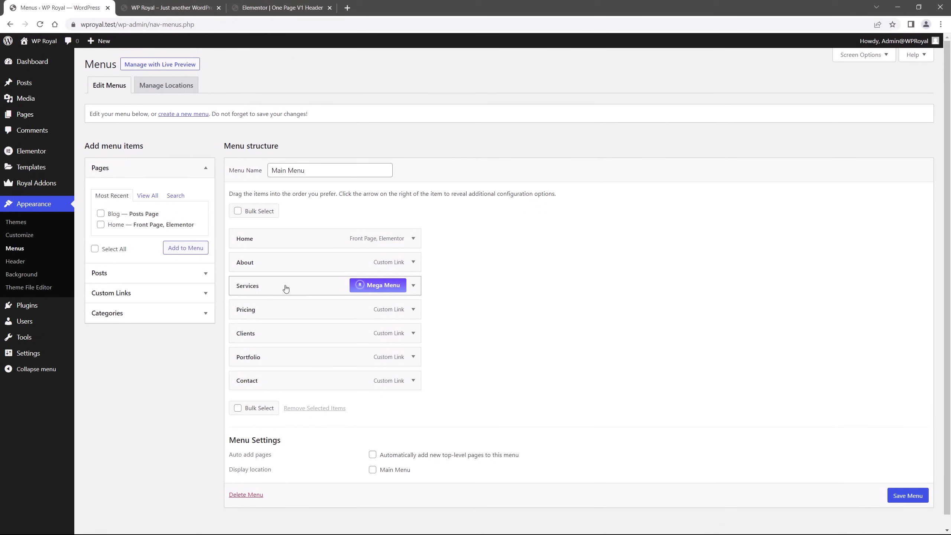
pyautogui.moveTo(285, 286); pyautogui.dragTo(313, 286)
pyautogui.moveTo(267, 311); pyautogui.dragTo(291, 299)
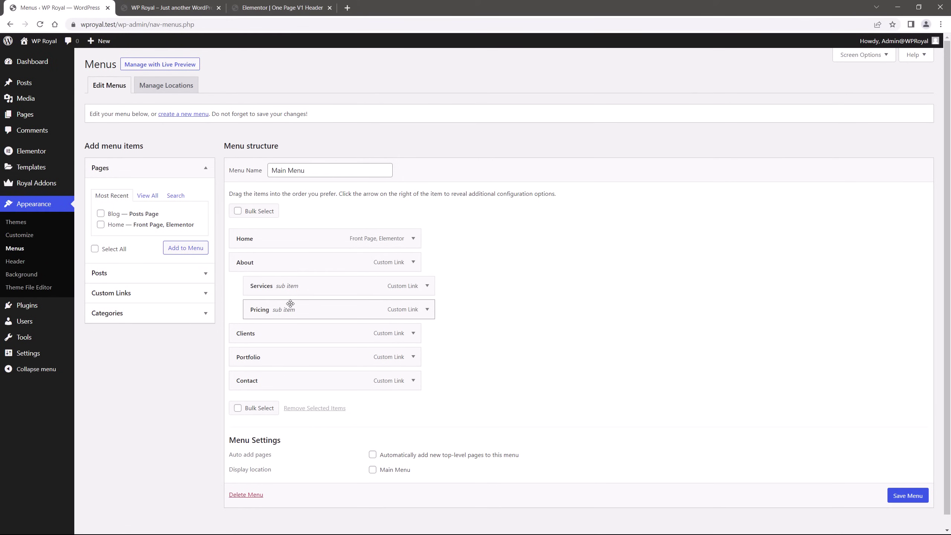
pyautogui.moveTo(325, 262)
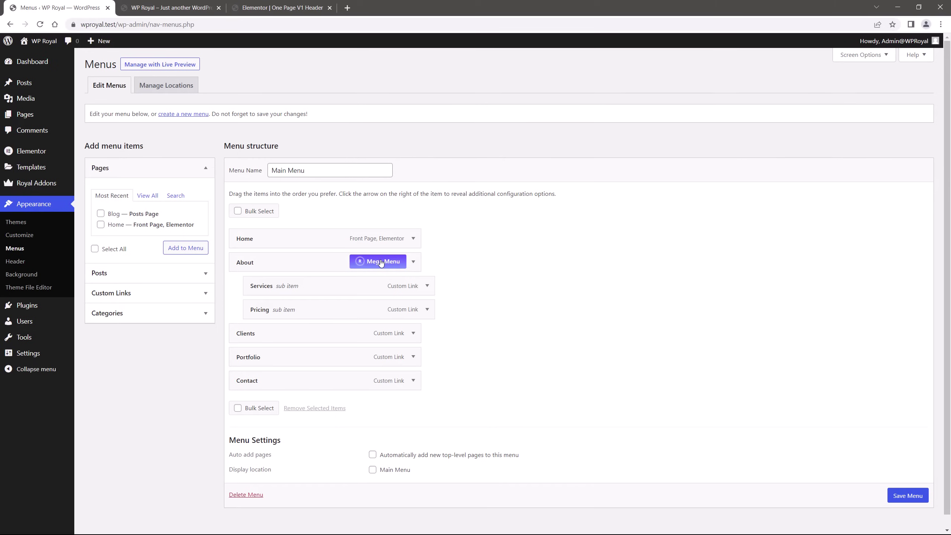
pyautogui.click(909, 495)
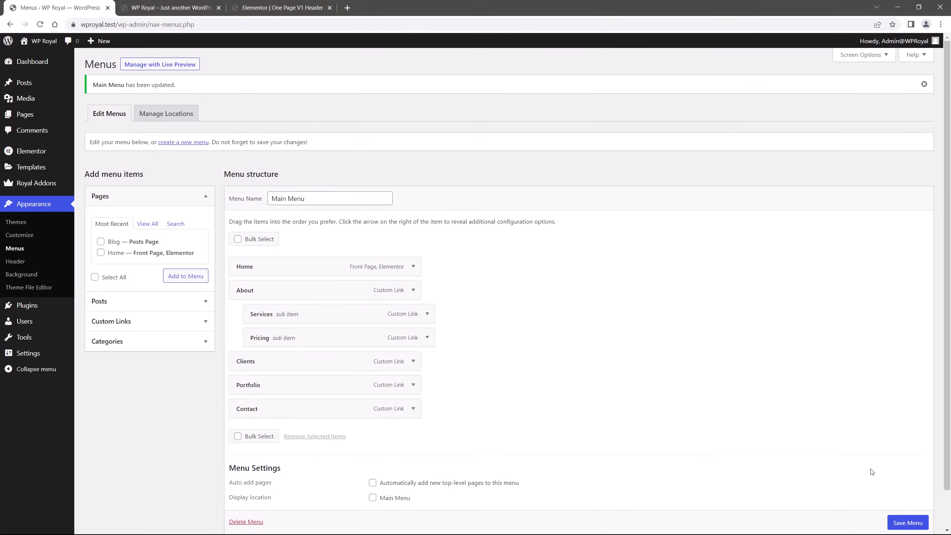
# - Set About's Mobile Sub Content to WordPress Sub Items and save the mega menu settings
pyautogui.moveTo(325, 290)
pyautogui.click(379, 292)
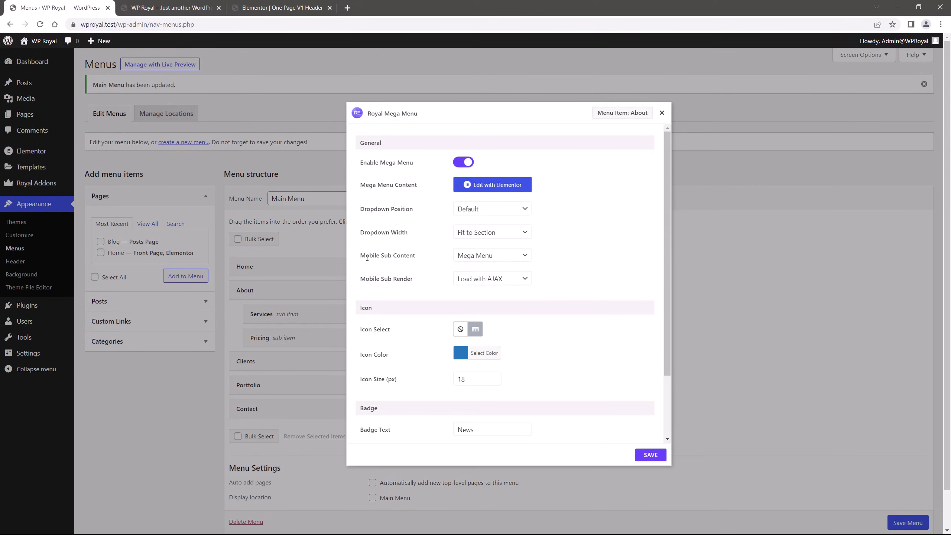
pyautogui.click(483, 258)
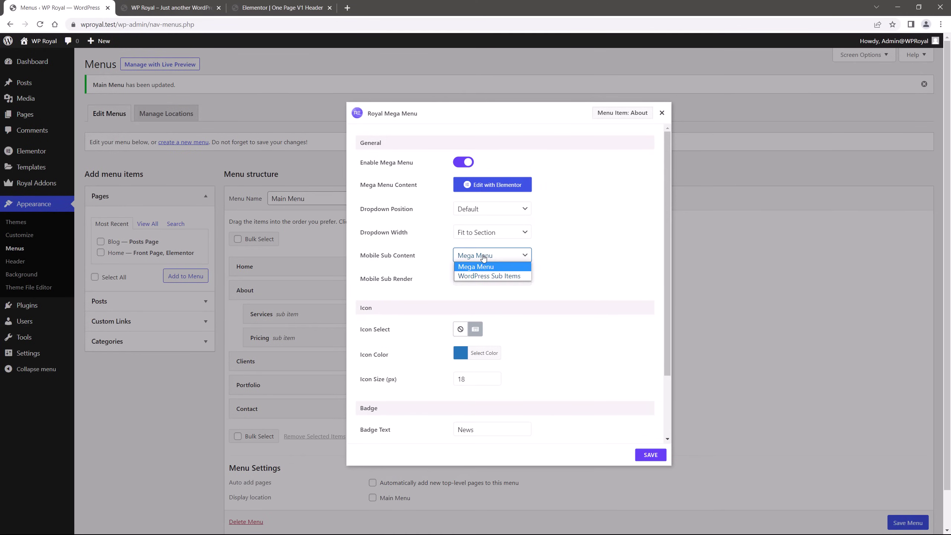
pyautogui.click(481, 276)
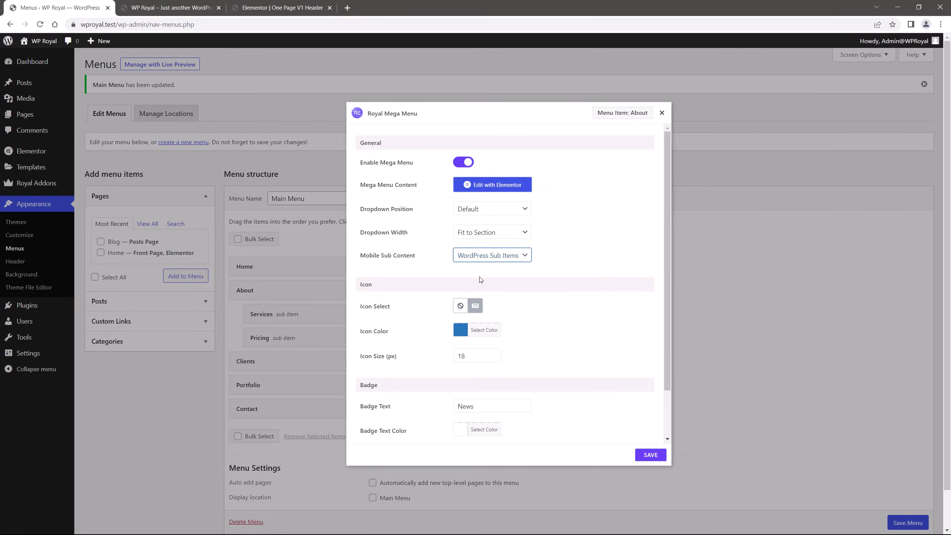
pyautogui.click(648, 457)
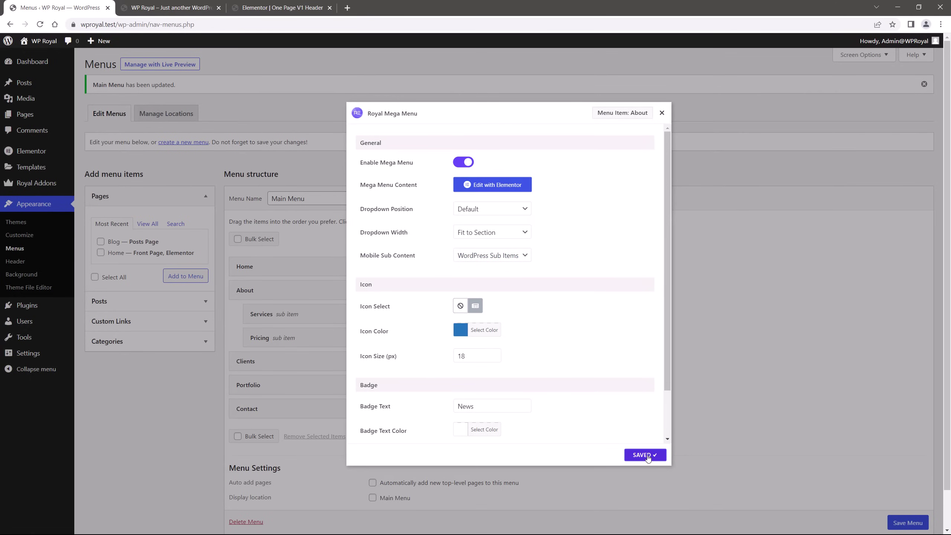
pyautogui.click(283, 7)
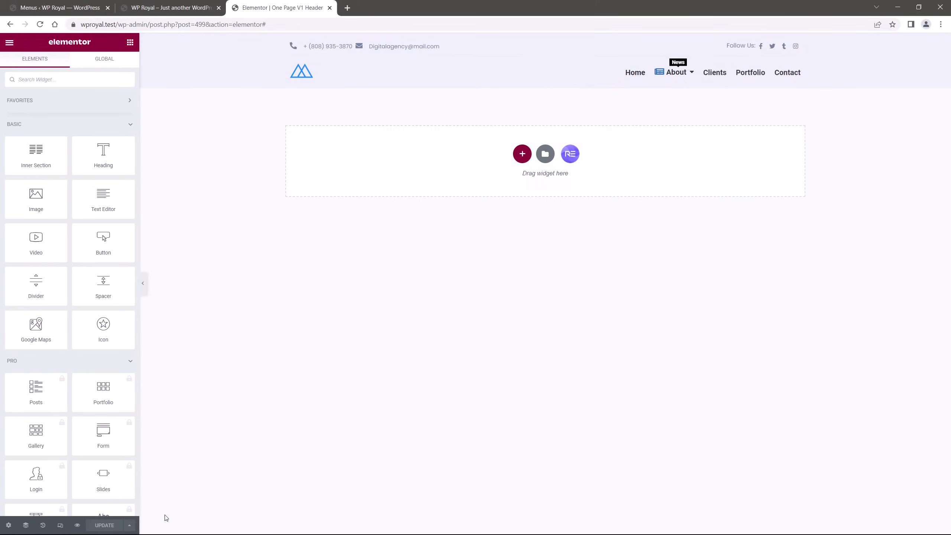
# - Check Services and Pricing under About in the tablet mobile menu, then return to desktop preview
pyautogui.click(60, 525)
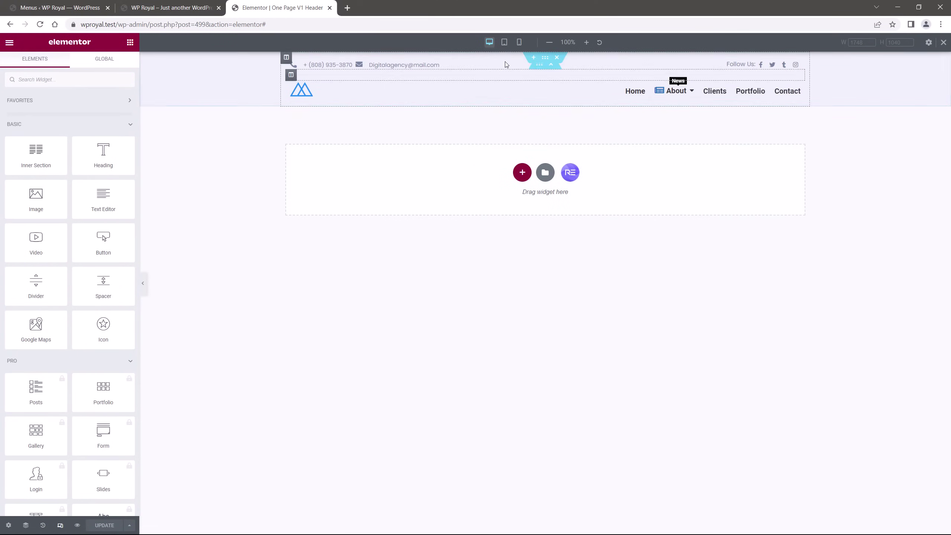
pyautogui.click(505, 42)
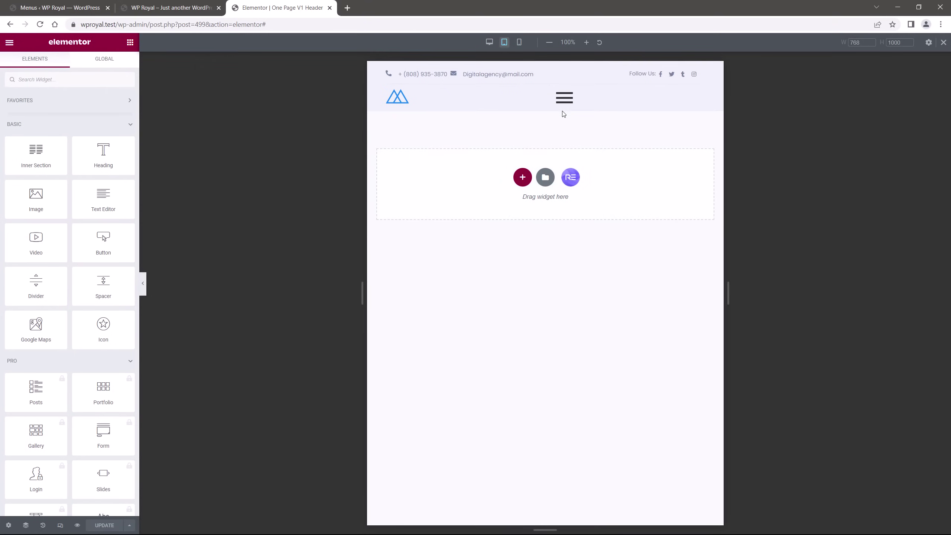
pyautogui.click(564, 99)
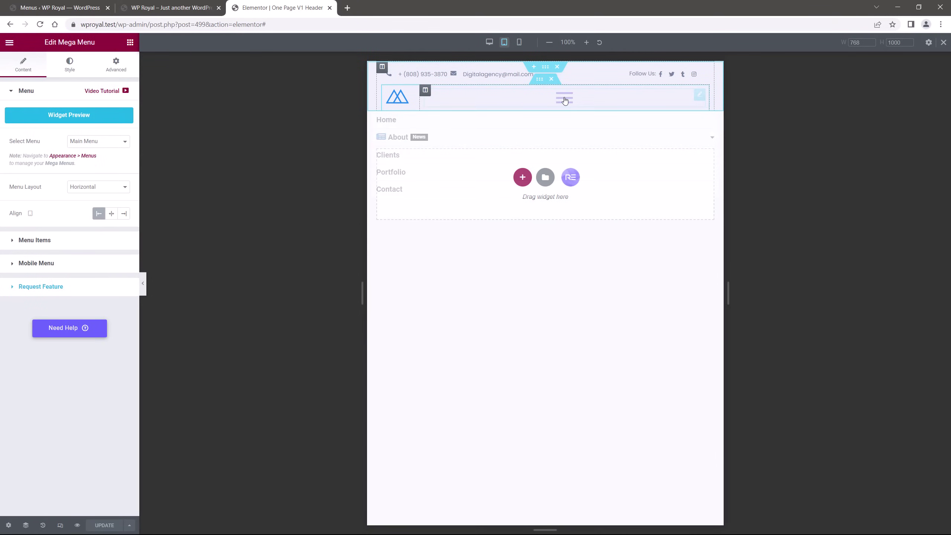
pyautogui.click(565, 99)
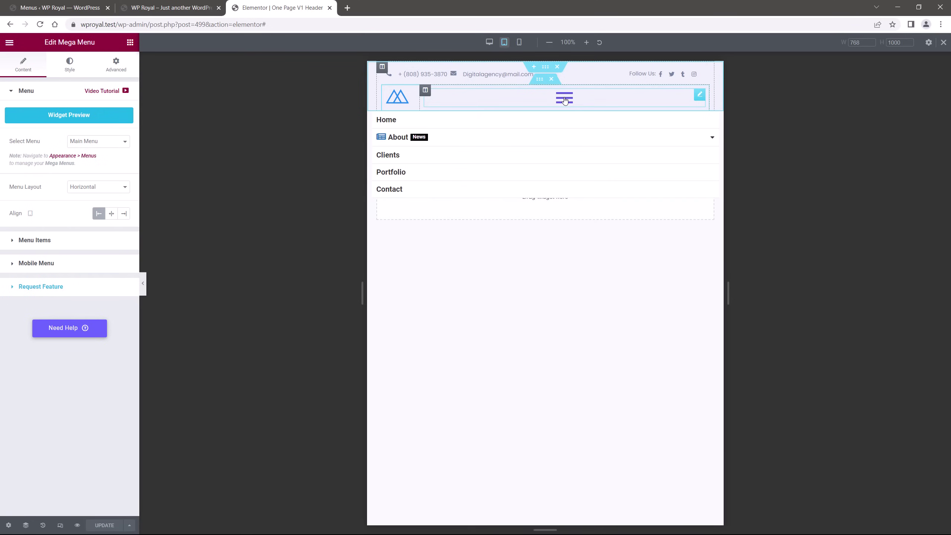
pyautogui.click(715, 139)
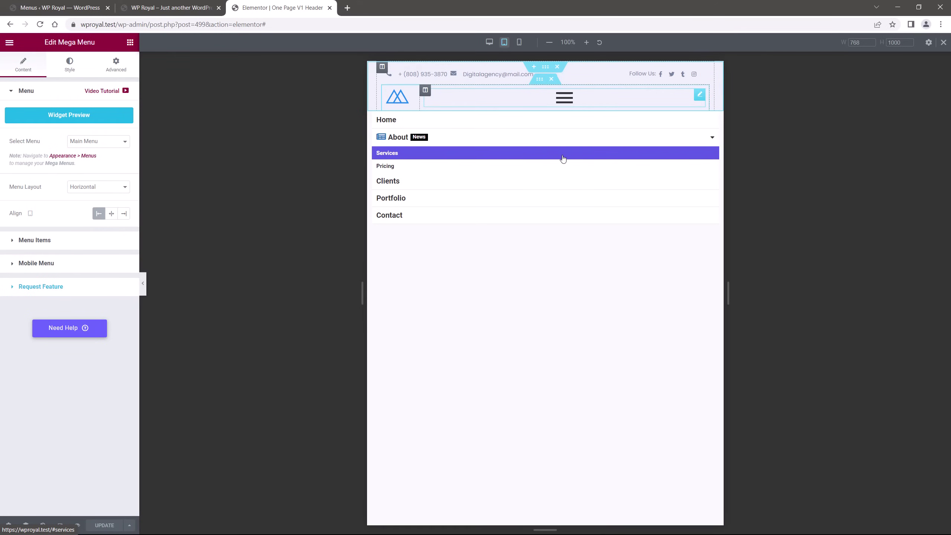
pyautogui.click(711, 139)
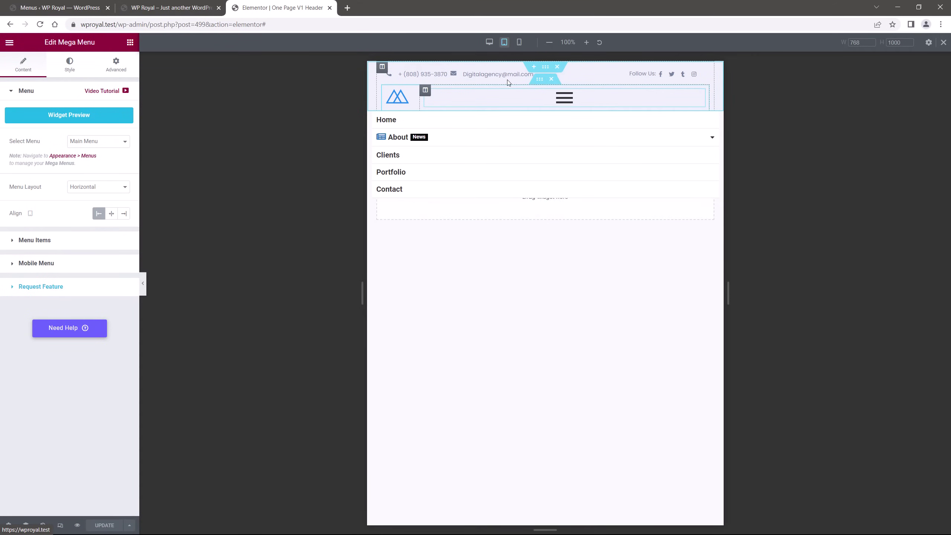
pyautogui.click(489, 44)
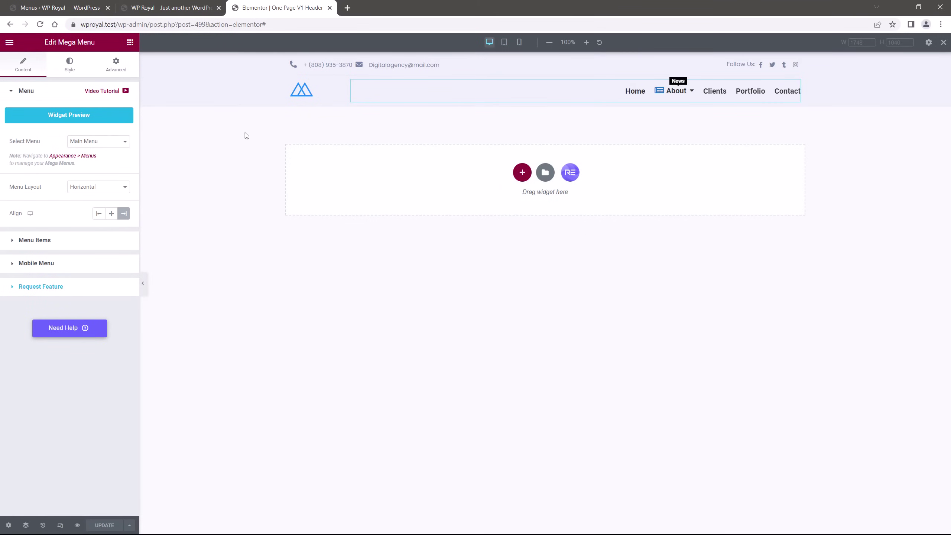
pyautogui.click(83, 14)
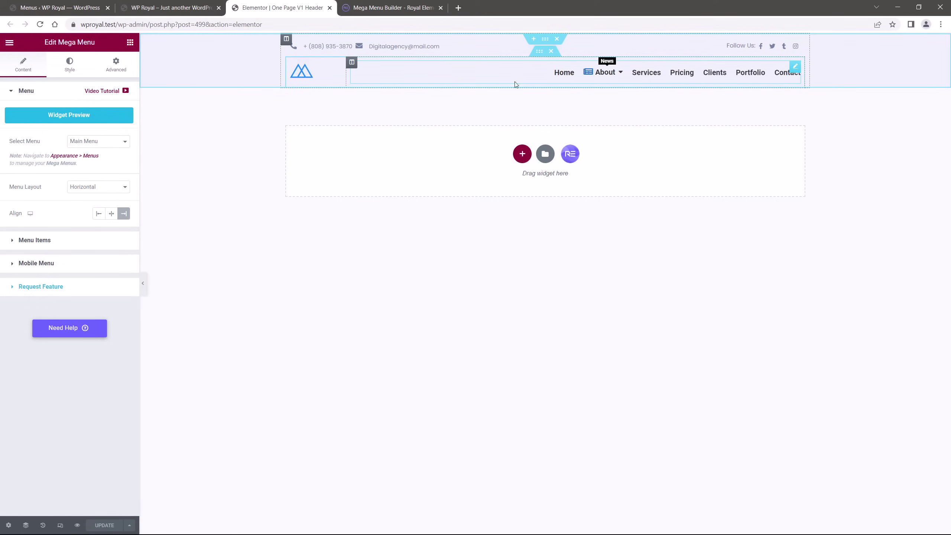
# - Try a Vertical menu layout, compare with the Mega Menu Builder demo, then restore Horizontal
pyautogui.moveTo(60, 43); pyautogui.dragTo(68, 42)
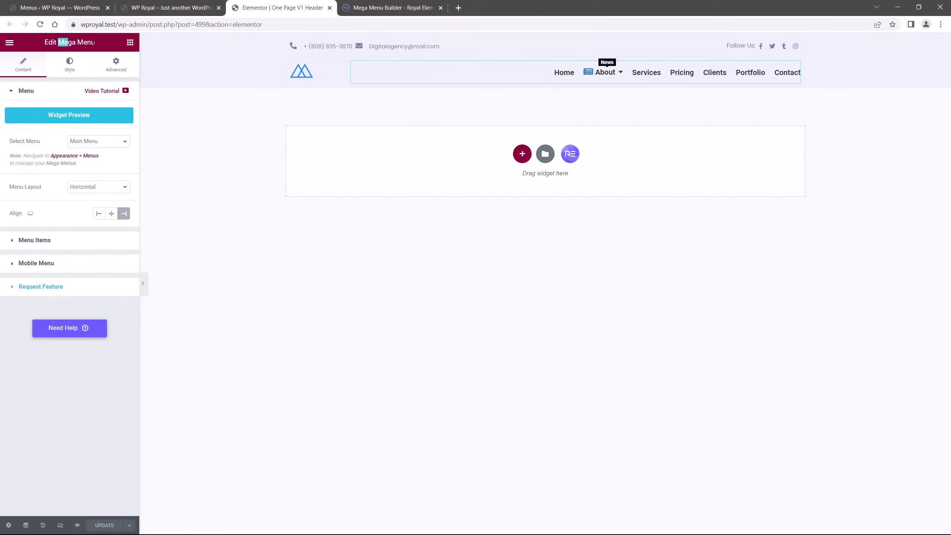
pyautogui.click(108, 42)
pyautogui.click(82, 188)
pyautogui.click(84, 204)
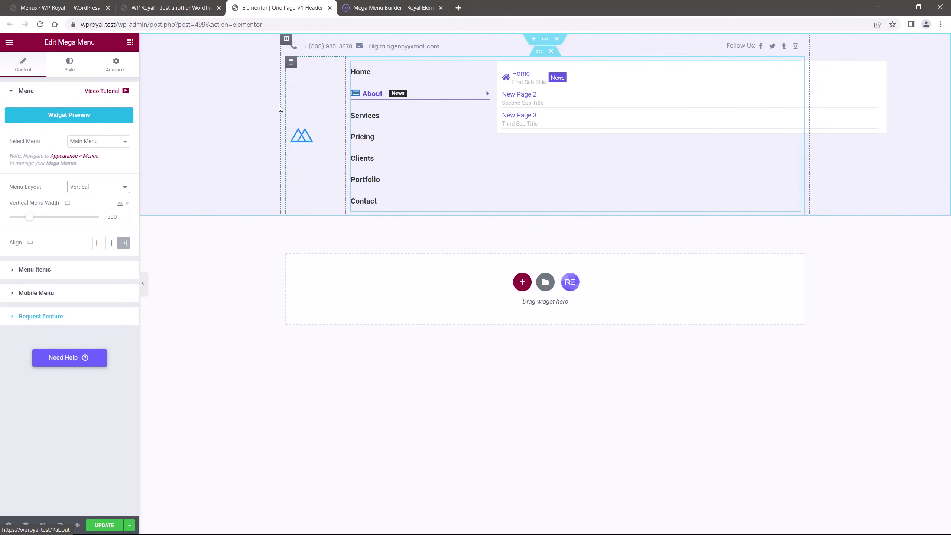
pyautogui.click(391, 8)
pyautogui.moveTo(246, 163)
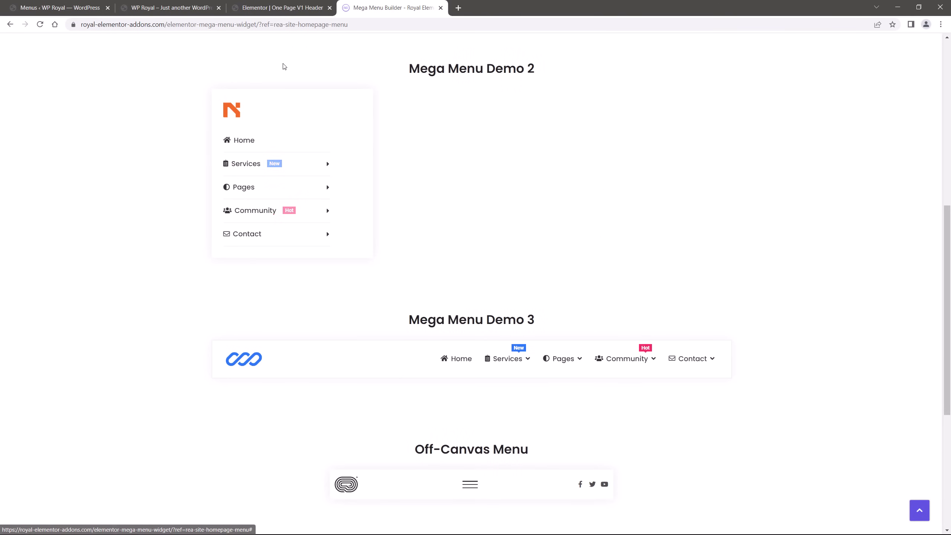
pyautogui.click(280, 7)
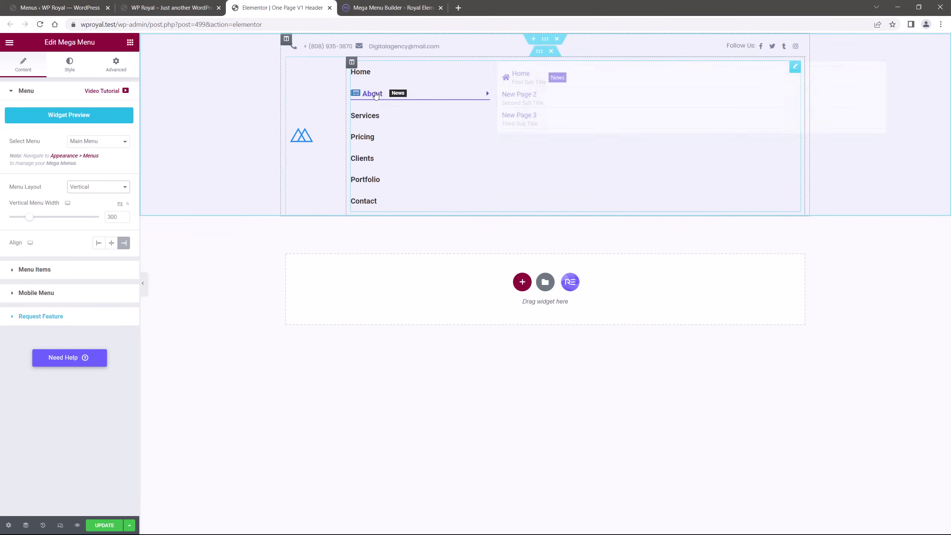
pyautogui.click(104, 189)
pyautogui.click(101, 195)
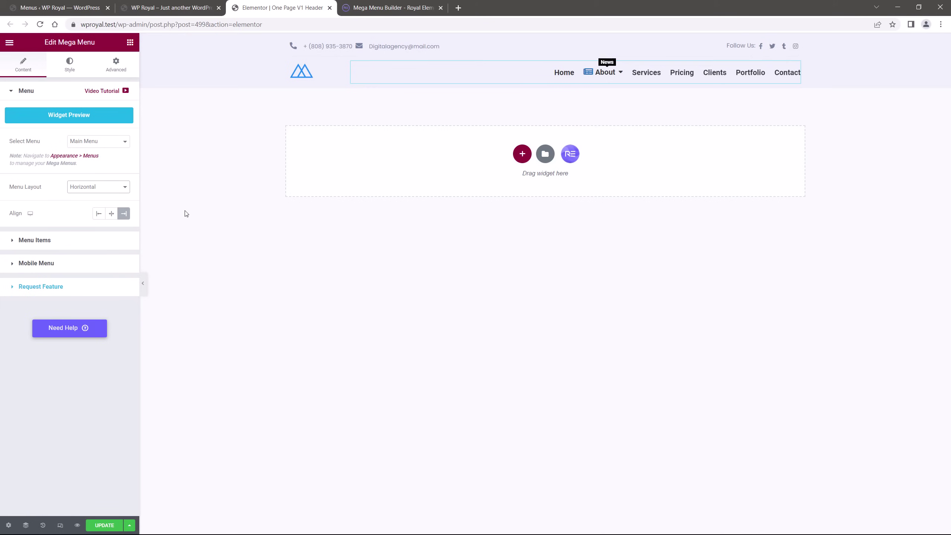
# - Set the mobile menu's Show On to All Devices after previewing tablet and mobile widths
pyautogui.click(48, 265)
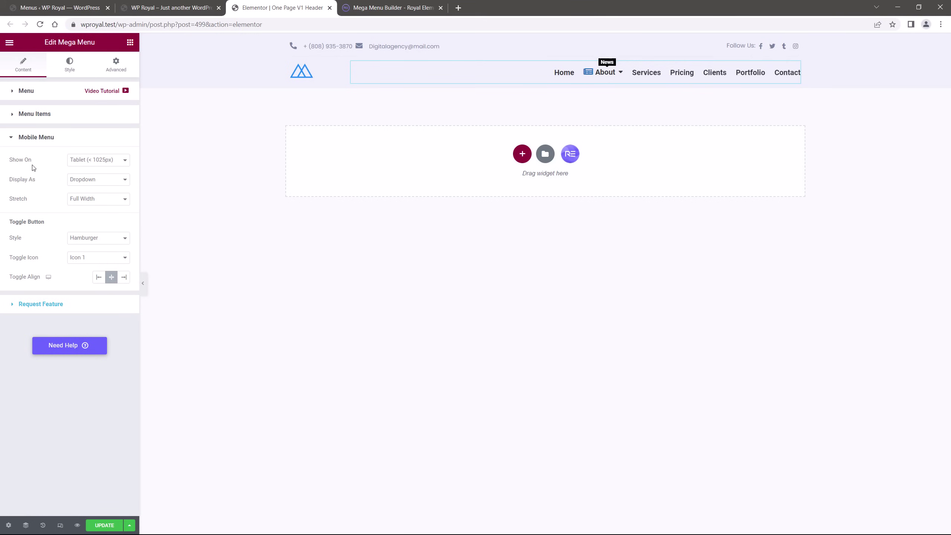
pyautogui.click(60, 525)
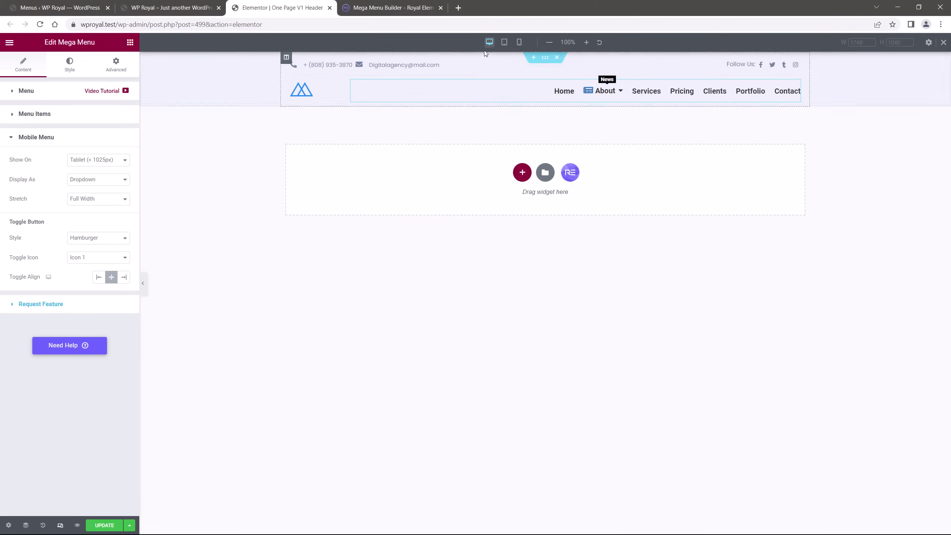
pyautogui.click(504, 45)
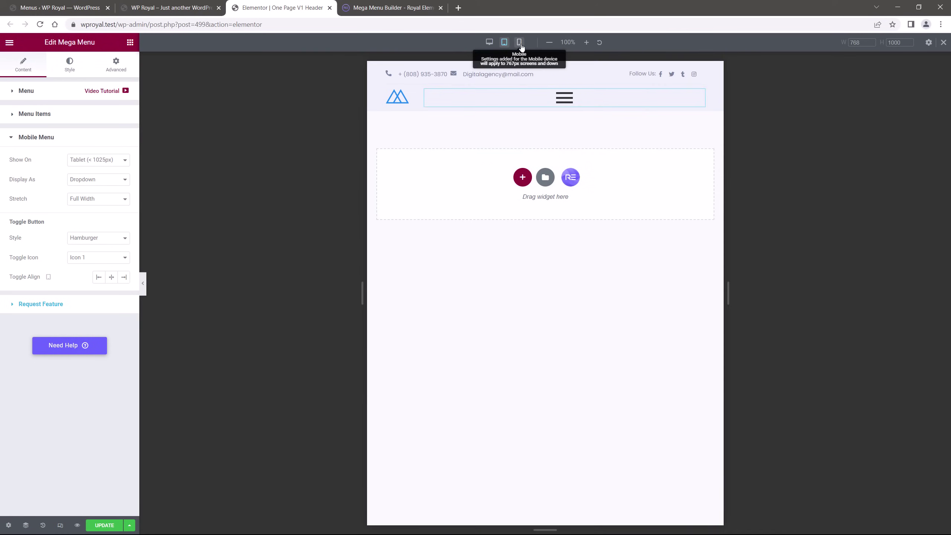
pyautogui.click(519, 42)
pyautogui.click(490, 43)
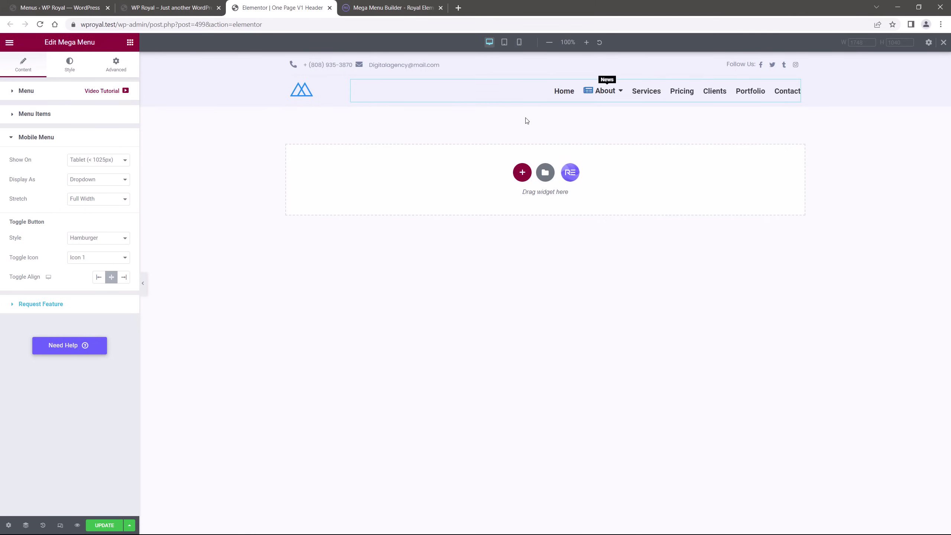
pyautogui.click(98, 161)
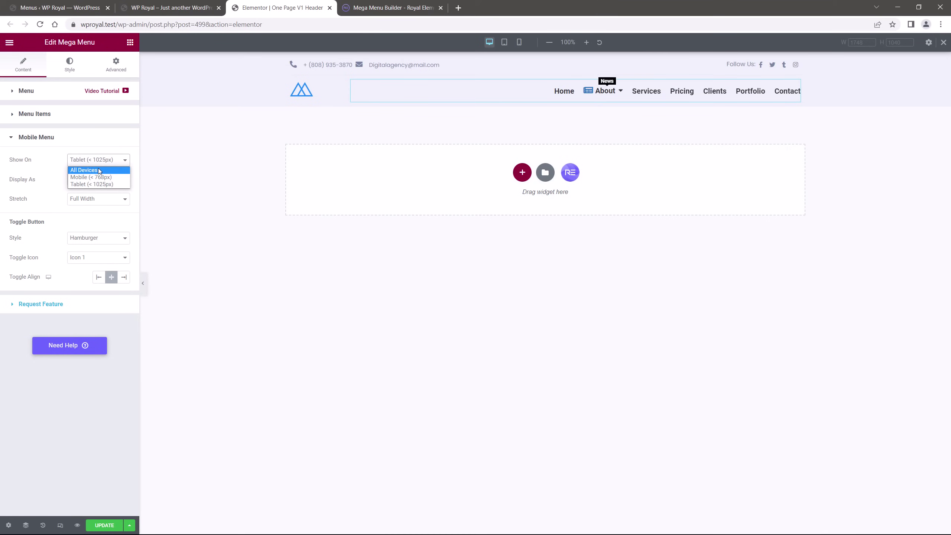
pyautogui.click(99, 171)
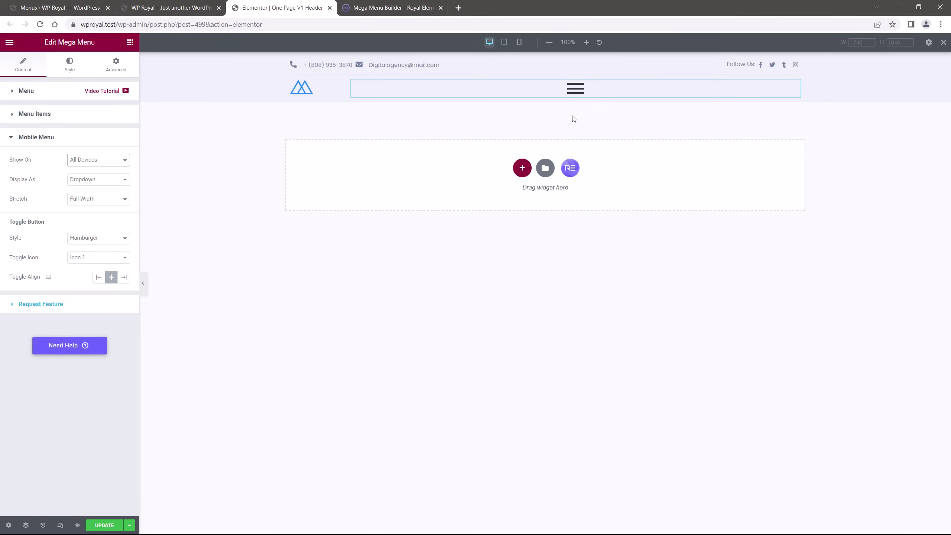
pyautogui.click(575, 91)
# - Display the mobile menu as an Off-Canvas panel sliding from the right, testing it in the preview
pyautogui.click(99, 180)
pyautogui.click(91, 195)
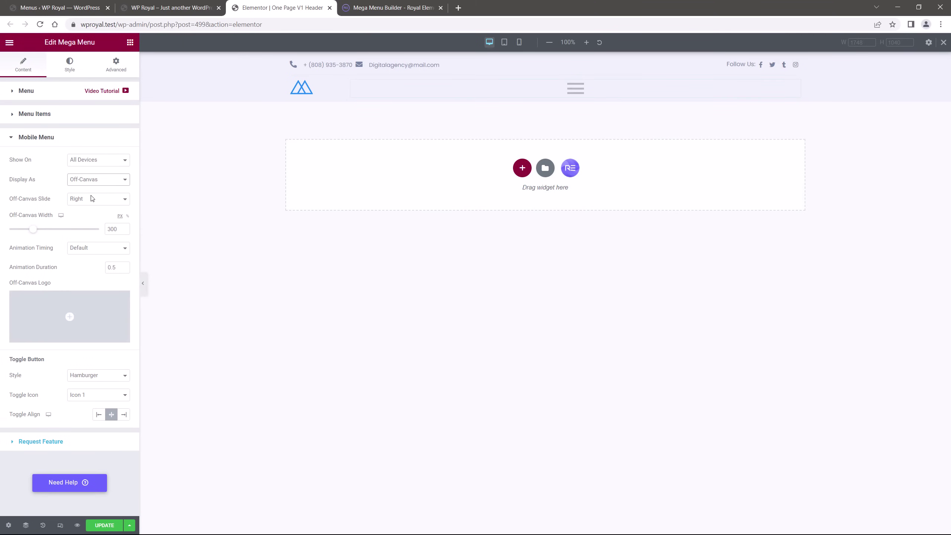
pyautogui.click(575, 89)
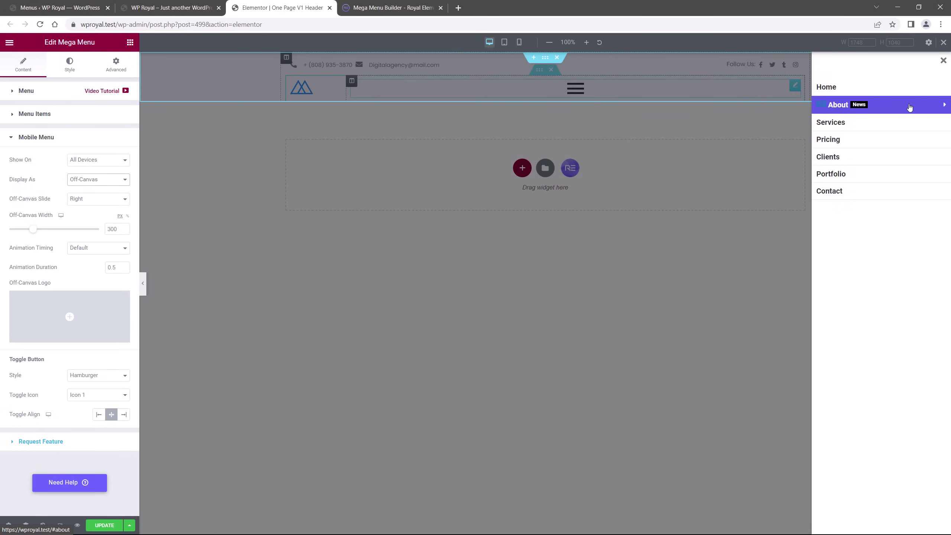
pyautogui.click(943, 107)
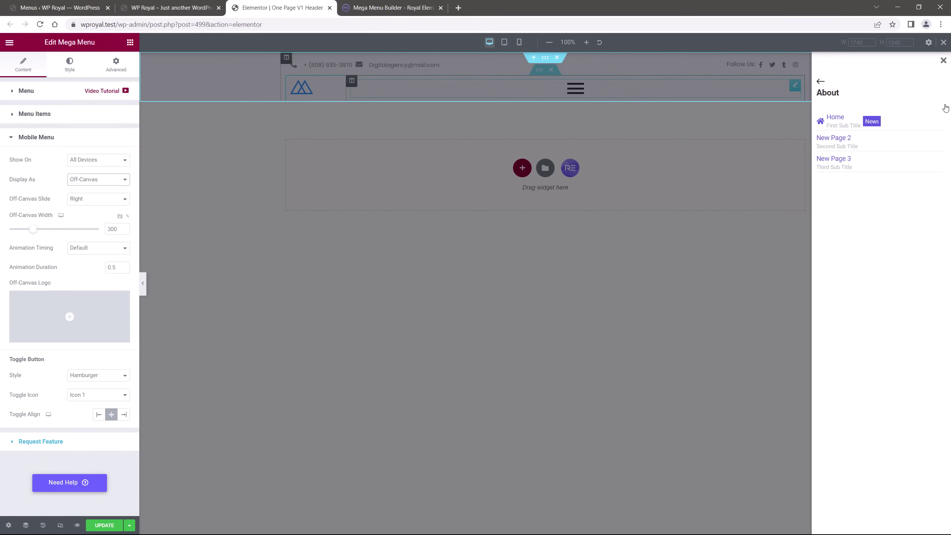
pyautogui.click(820, 83)
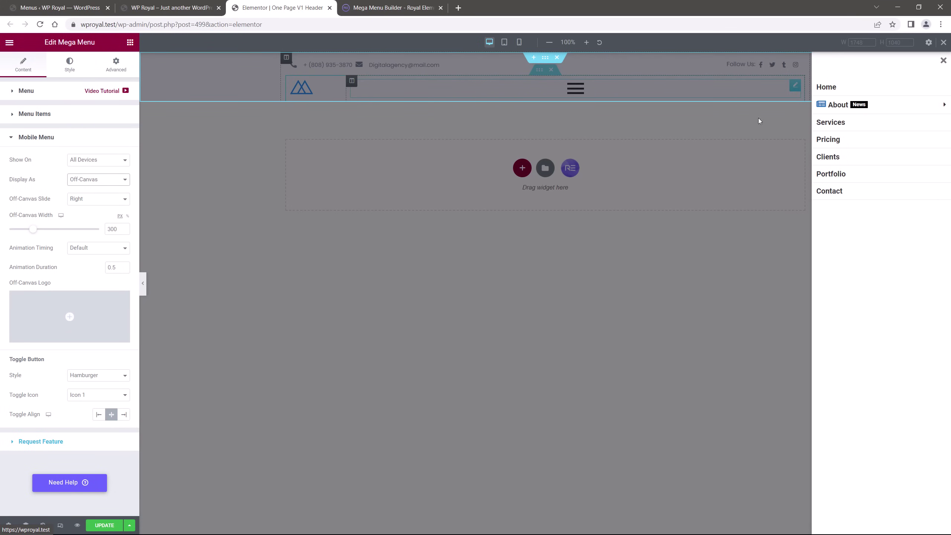
pyautogui.click(600, 125)
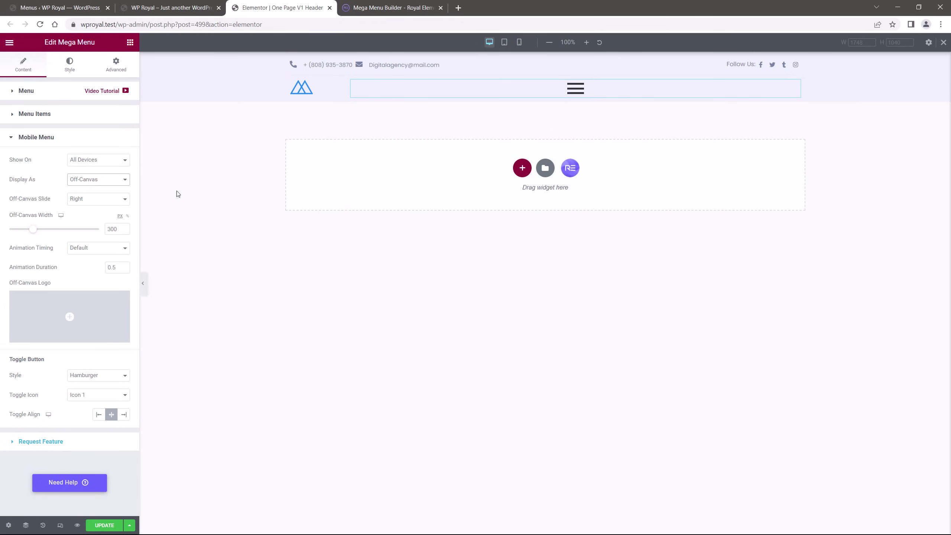
pyautogui.click(109, 206)
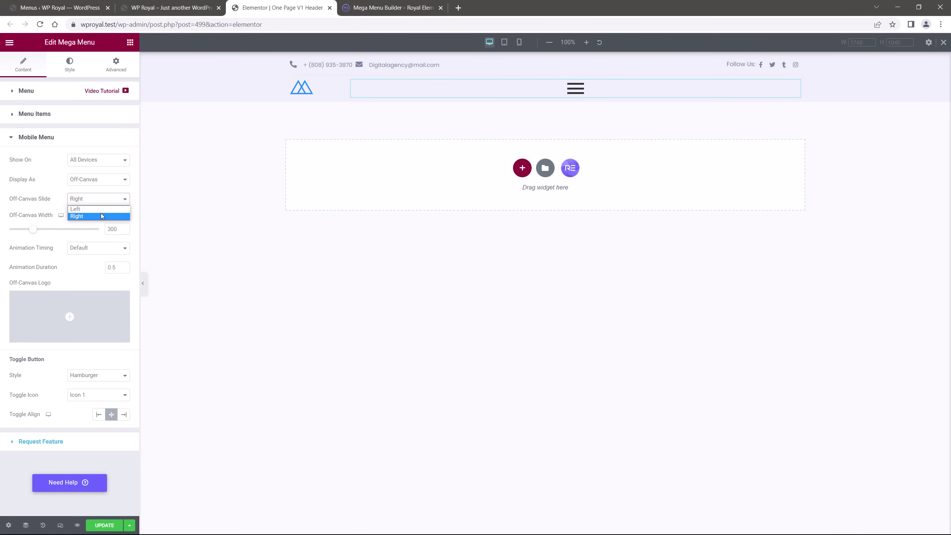
pyautogui.click(59, 200)
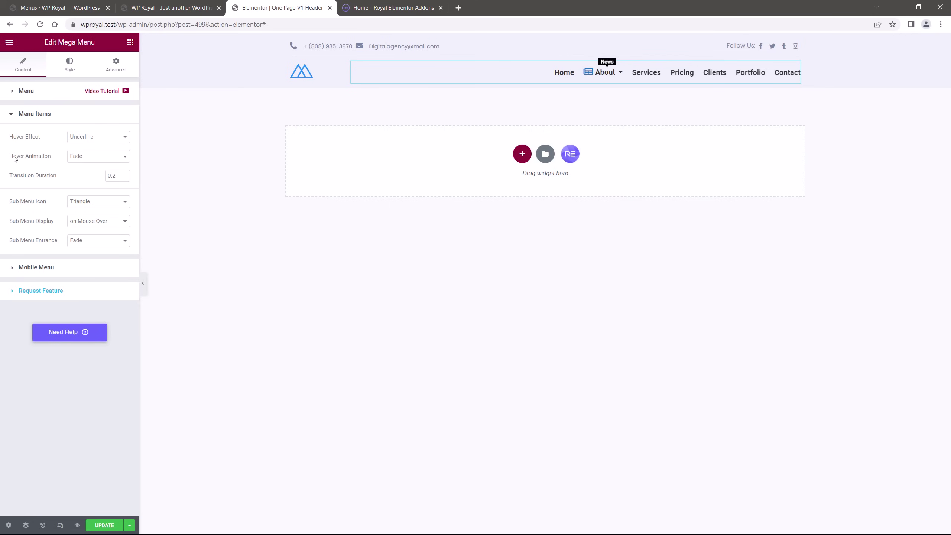
# - Set the menu items' hover effect to Double Line, after briefly trying Overline
pyautogui.moveTo(605, 72)
pyautogui.click(104, 145)
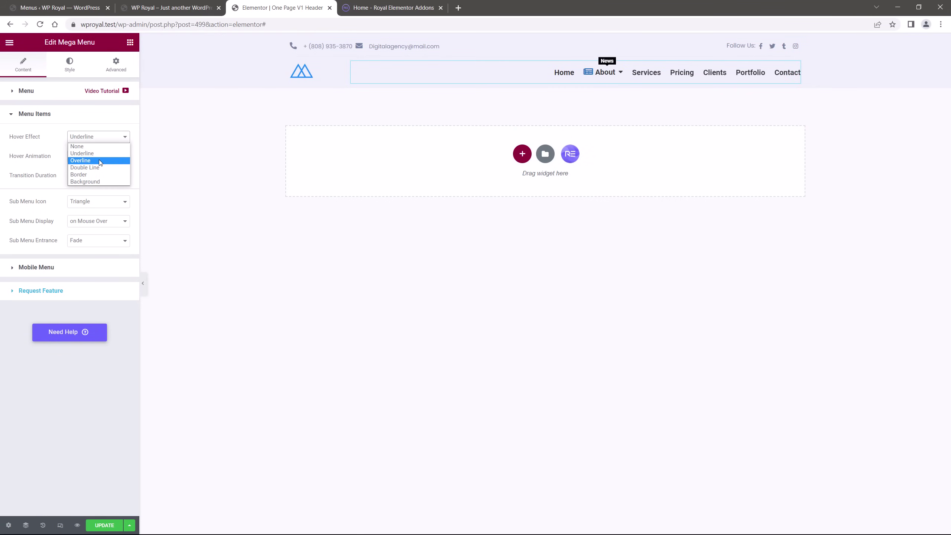
pyautogui.click(101, 161)
pyautogui.click(105, 142)
pyautogui.click(99, 168)
pyautogui.moveTo(604, 72)
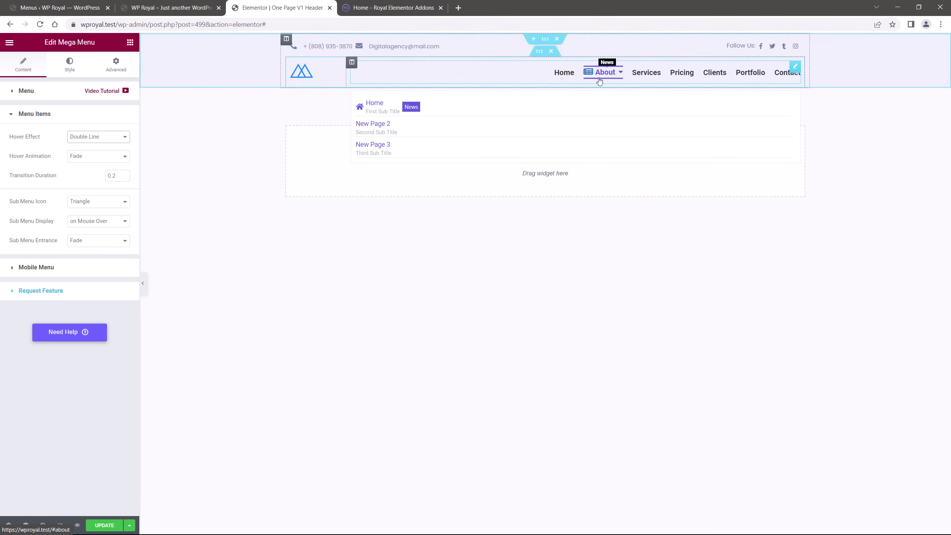
pyautogui.click(102, 140)
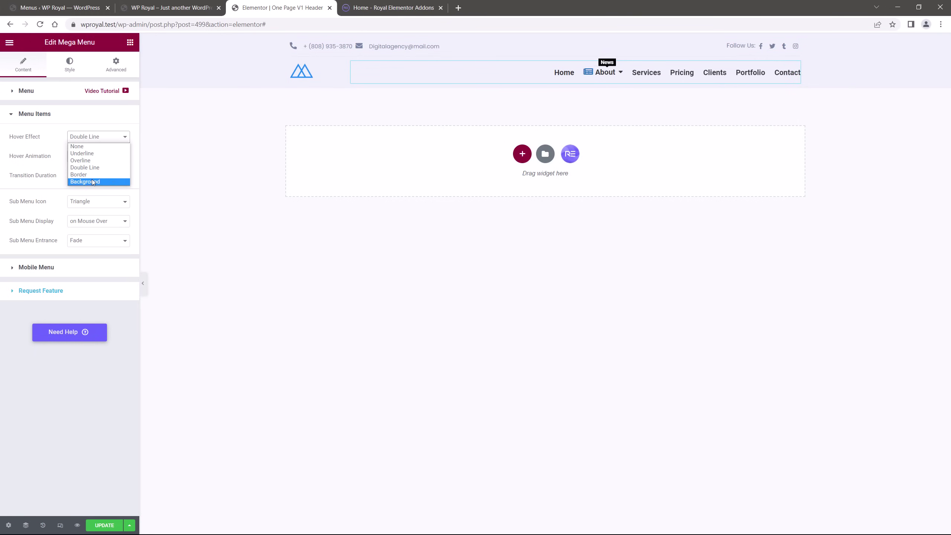
pyautogui.click(52, 168)
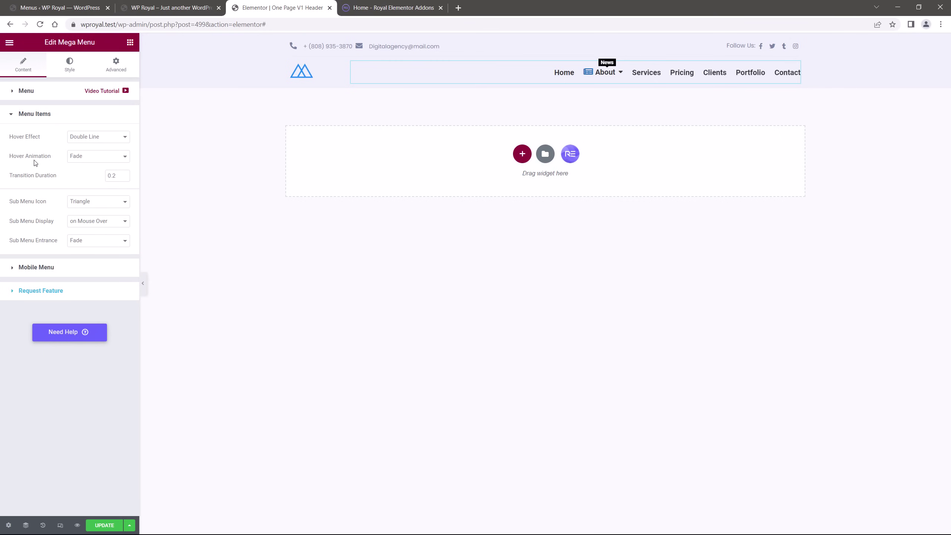
# - Set the hover animation to Slide and leave the sub menu icon as Triangle
pyautogui.click(97, 157)
pyautogui.click(92, 178)
pyautogui.click(94, 202)
# - Switch to the 'Home - Royal Elementor Addons' browser tab
pyautogui.moveTo(605, 73)
pyautogui.click(390, 7)
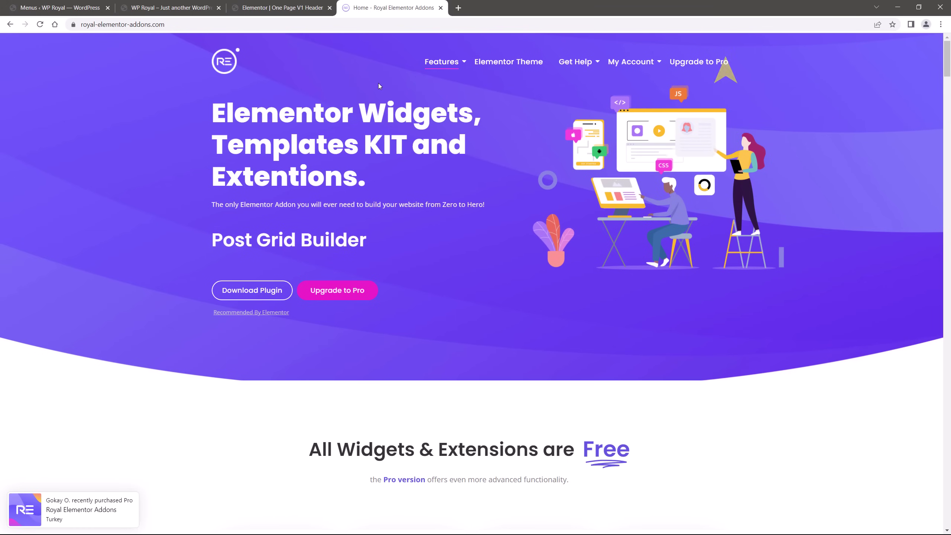